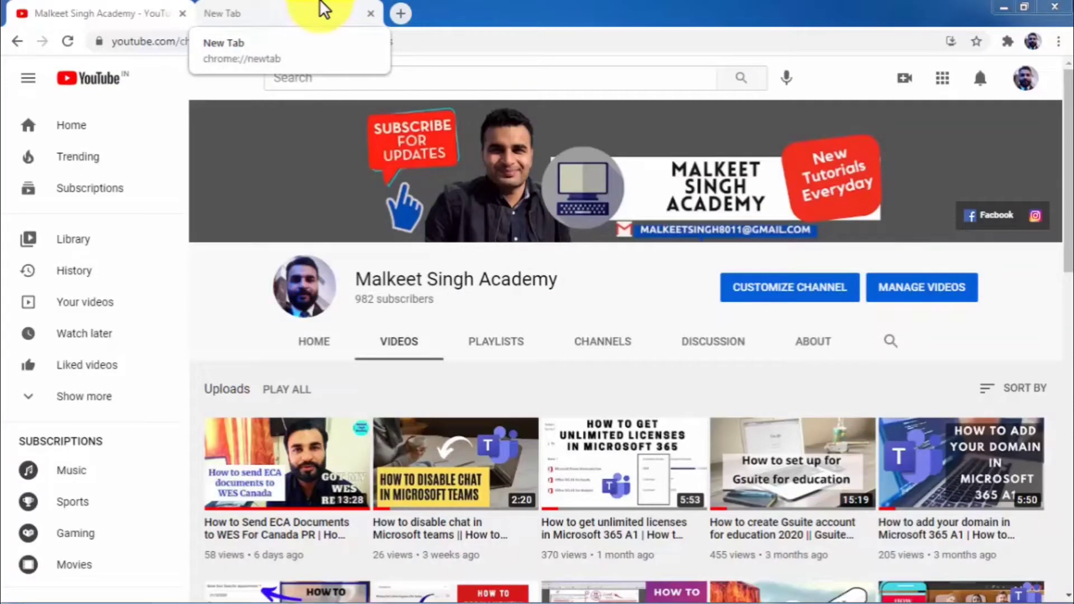
From the empty new tab, open a new incognito window via the Chrome menu.
left_click(324, 8)
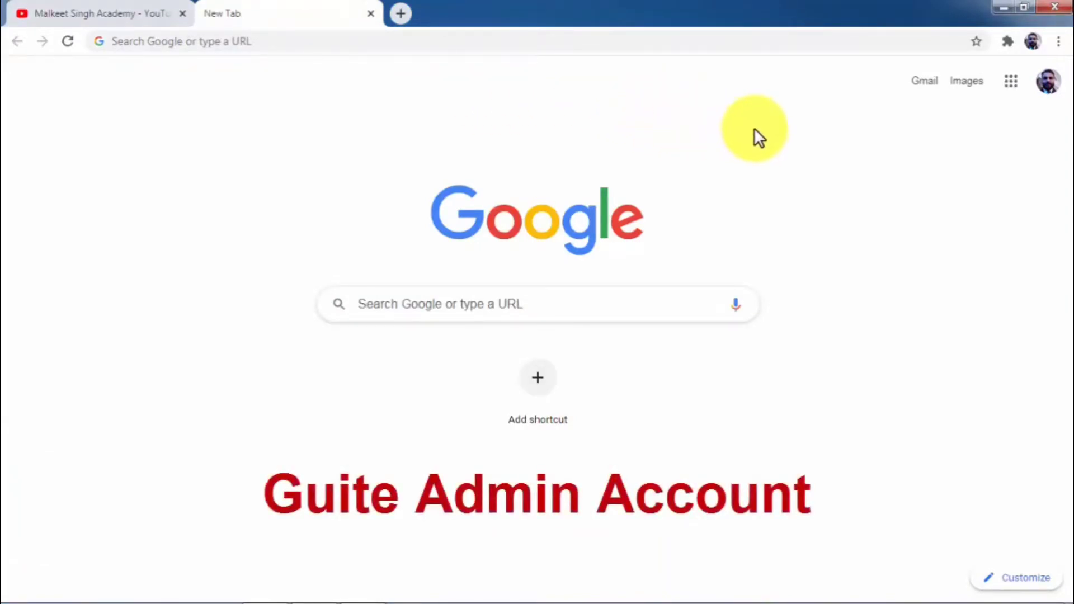
left_click(1012, 84)
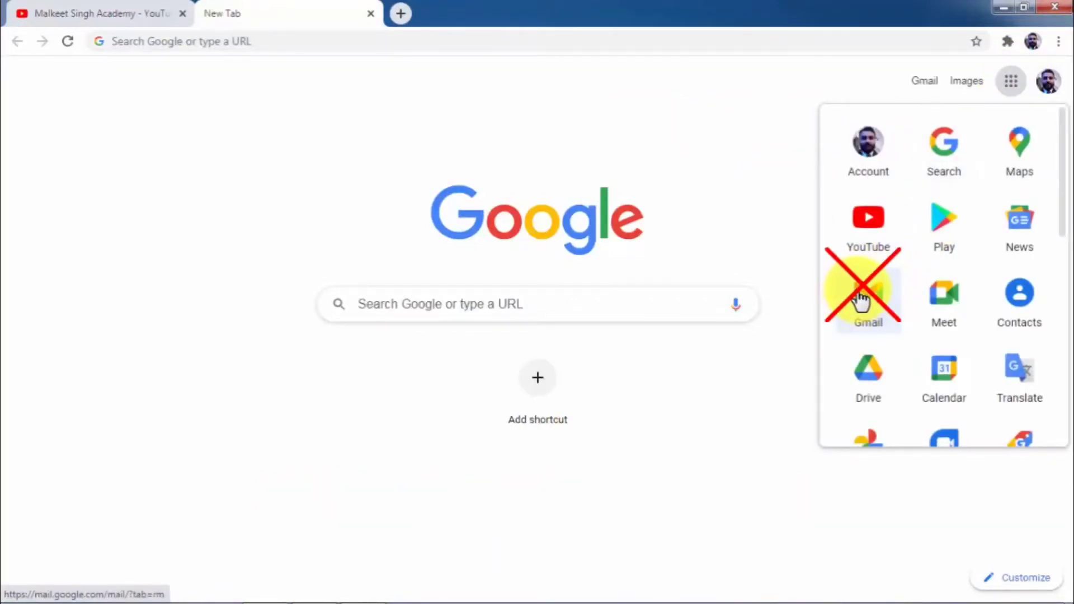
left_click(600, 116)
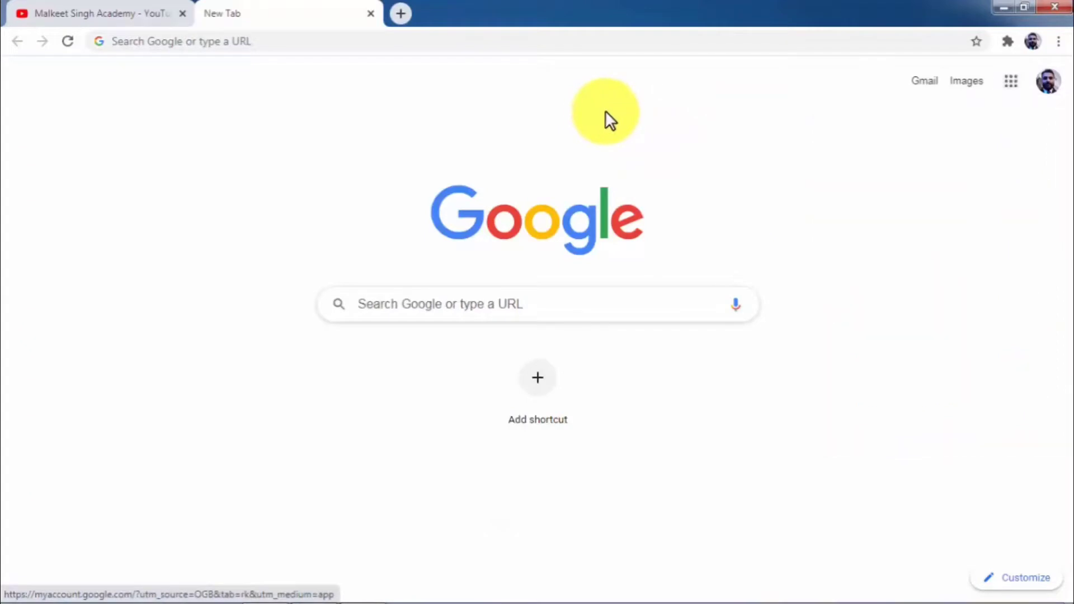
left_click(1058, 44)
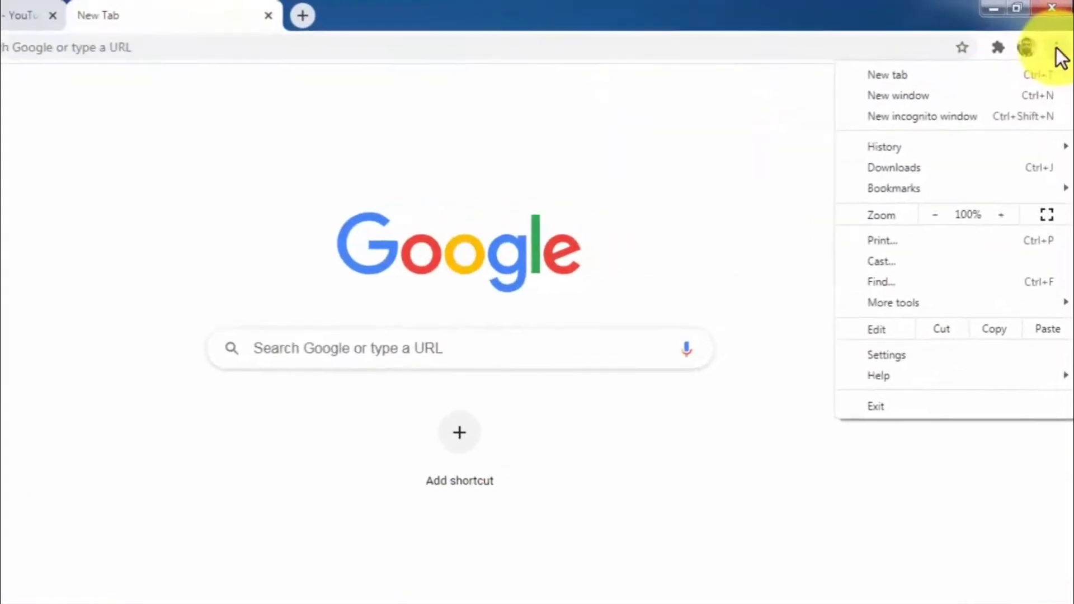
left_click(945, 102)
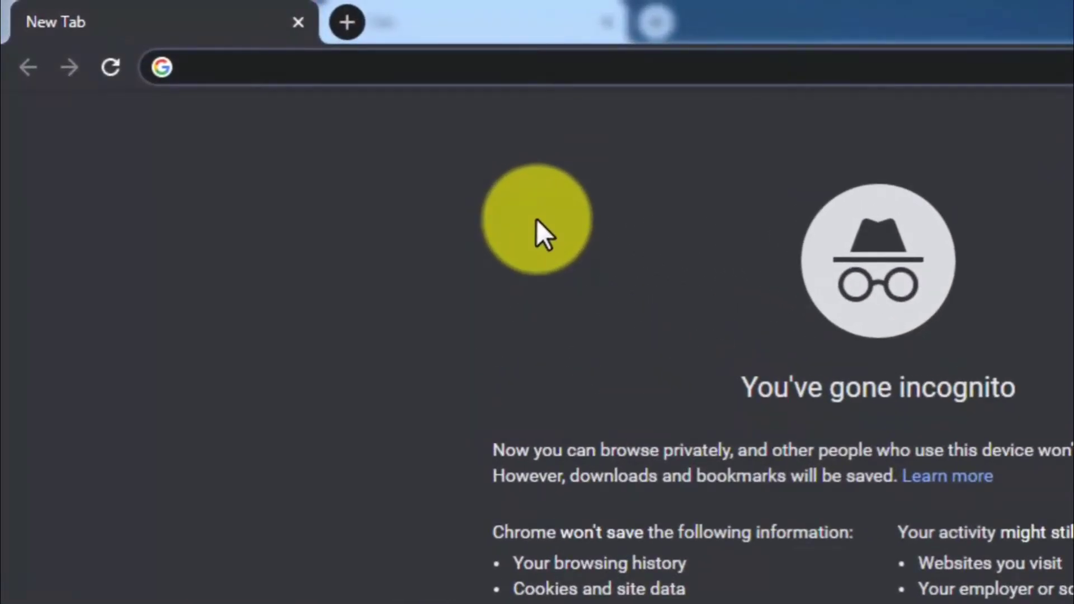
Search for admin.google.com and follow the 'Sign in - Google Accounts' result.
type("htttp:")
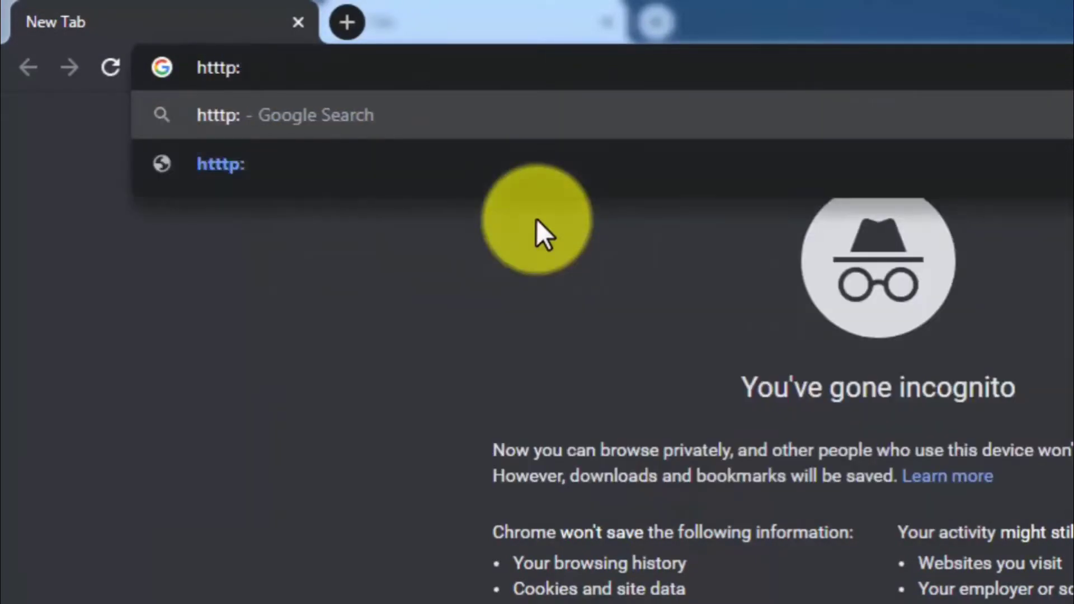
type("//admin.")
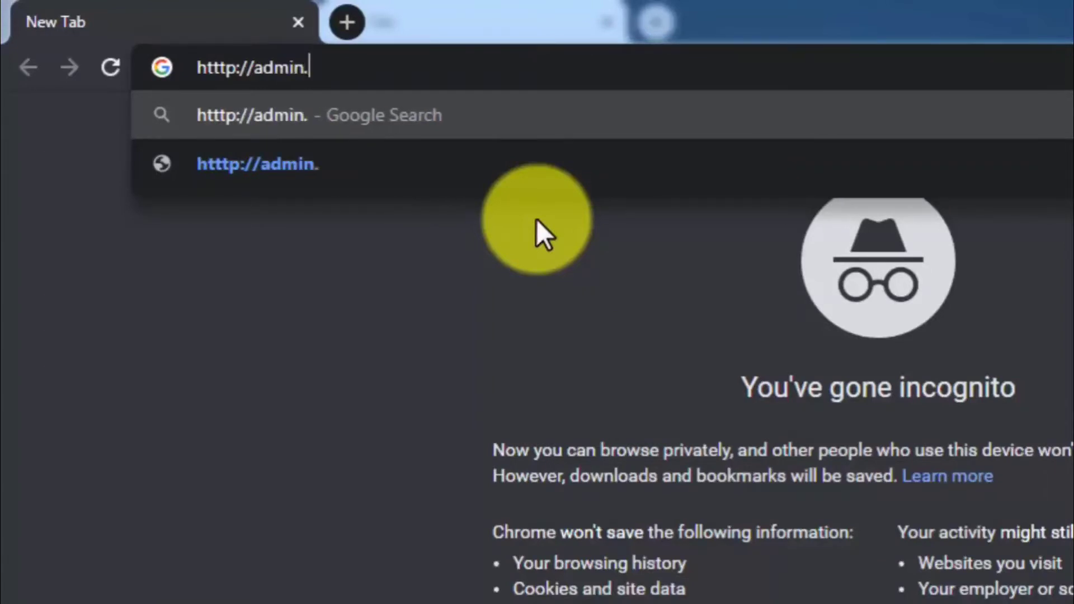
type("google.com")
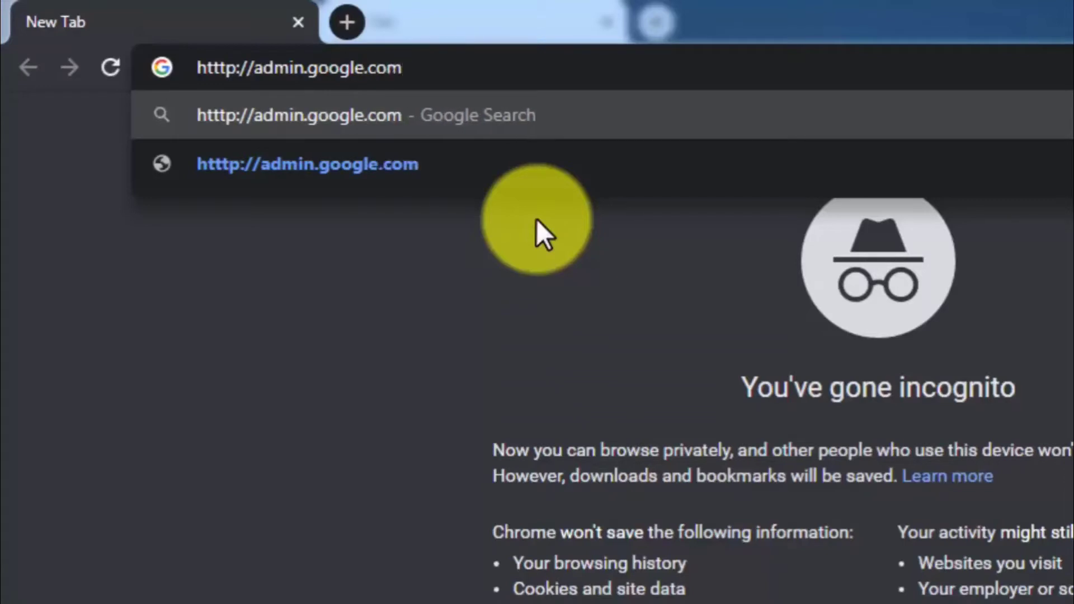
key("Return")
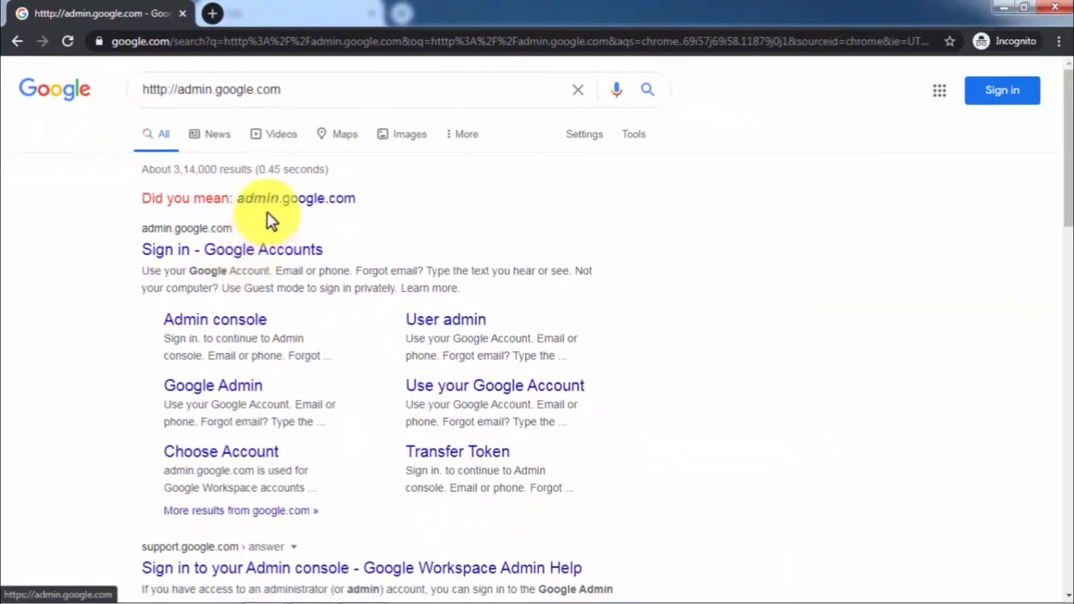
left_click(224, 250)
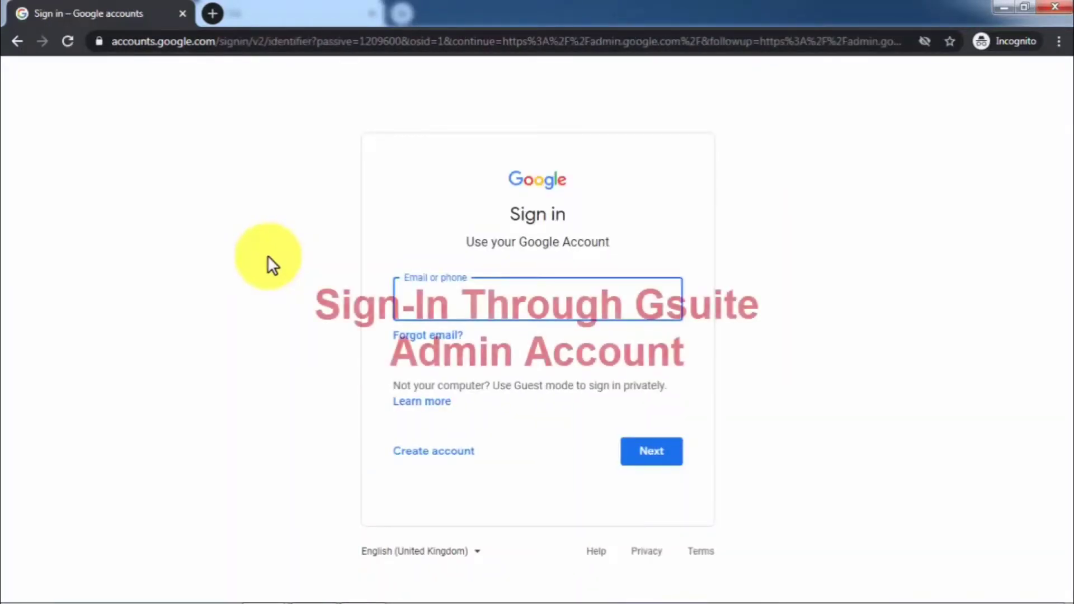
Enter the admin account's e-mail address and password to sign in.
left_click(423, 279)
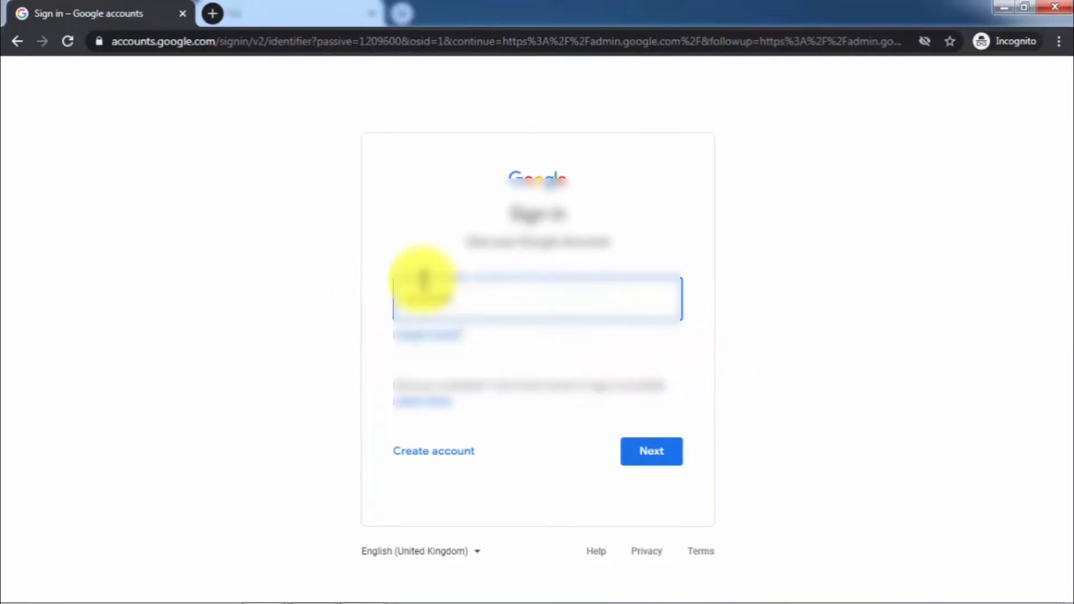
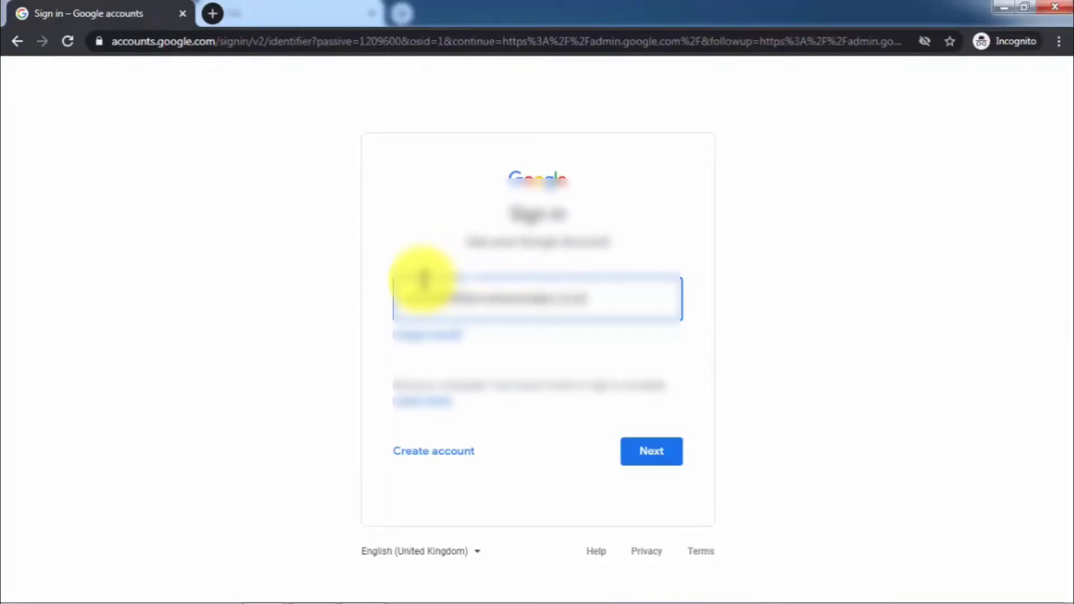
left_click(635, 461)
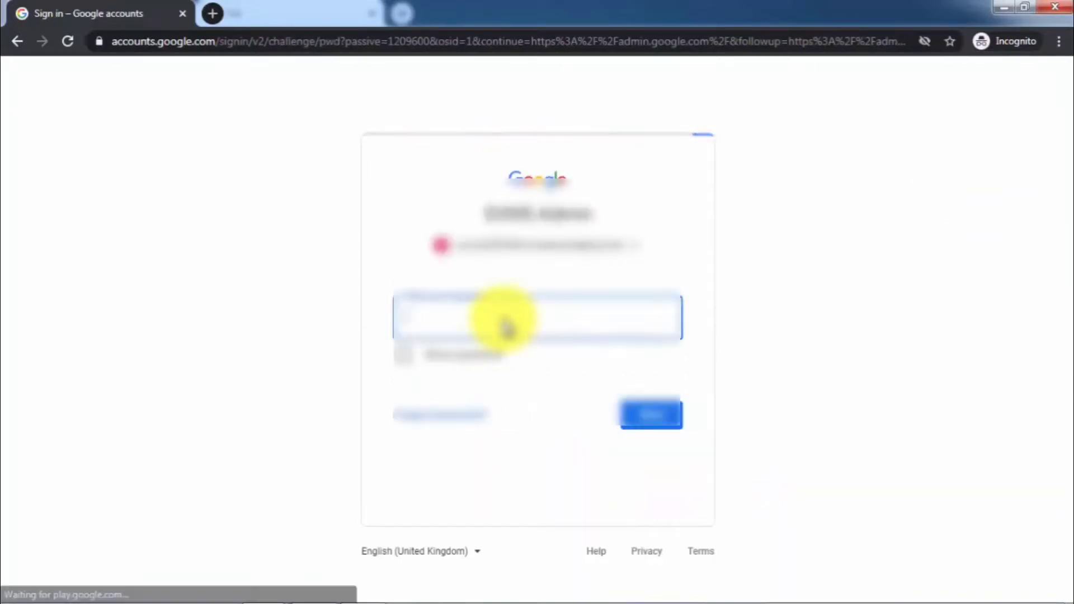
type("••••••")
key("Return")
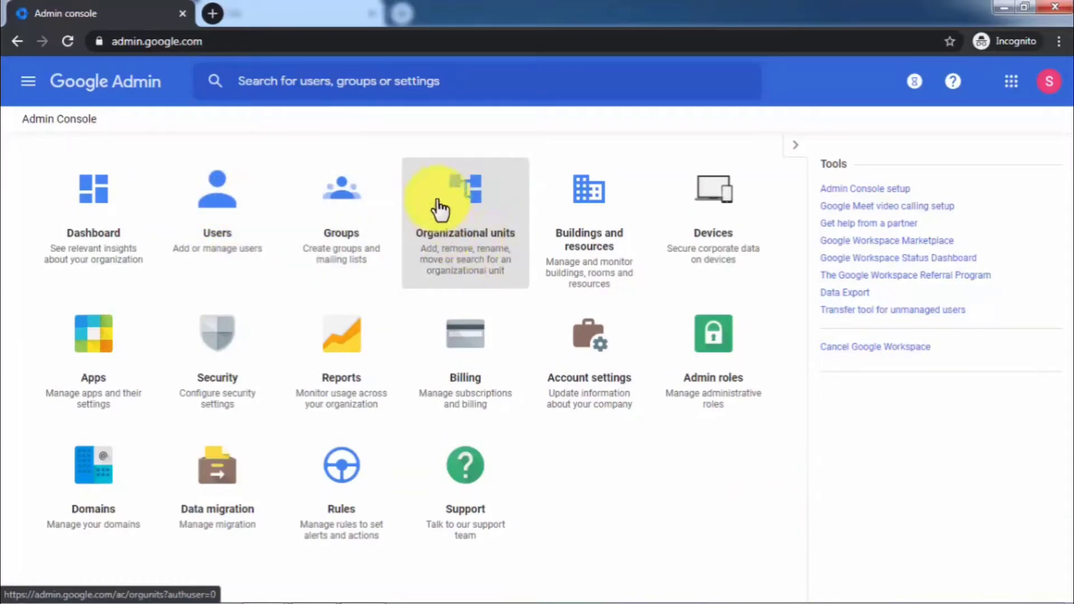
Open the Organizational units tile from the Admin console home.
left_click(467, 216)
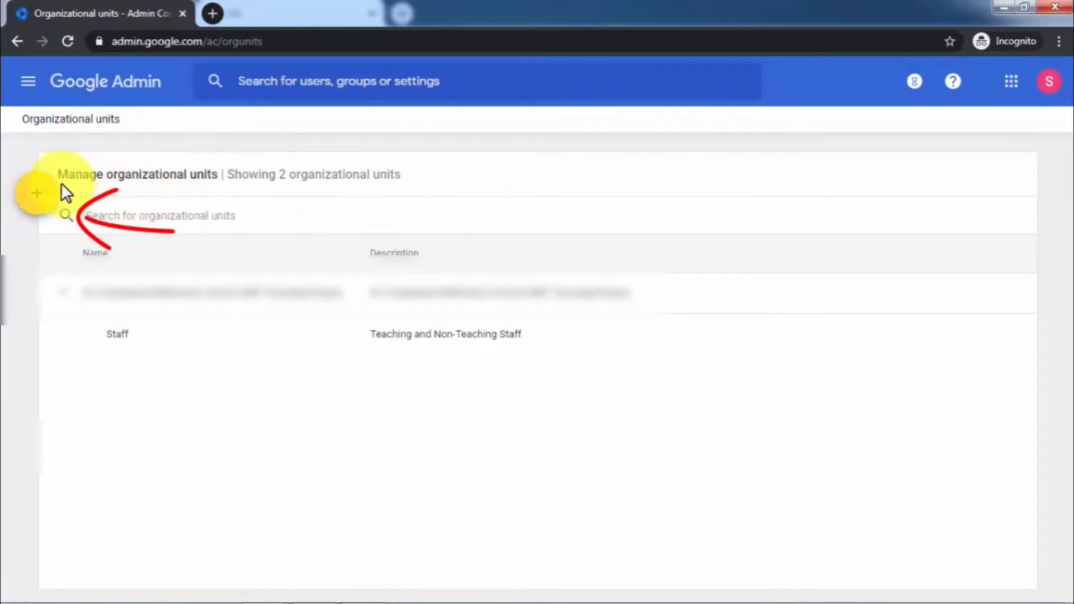
Create a new organizational unit named 'Demo Staff'.
left_click(35, 202)
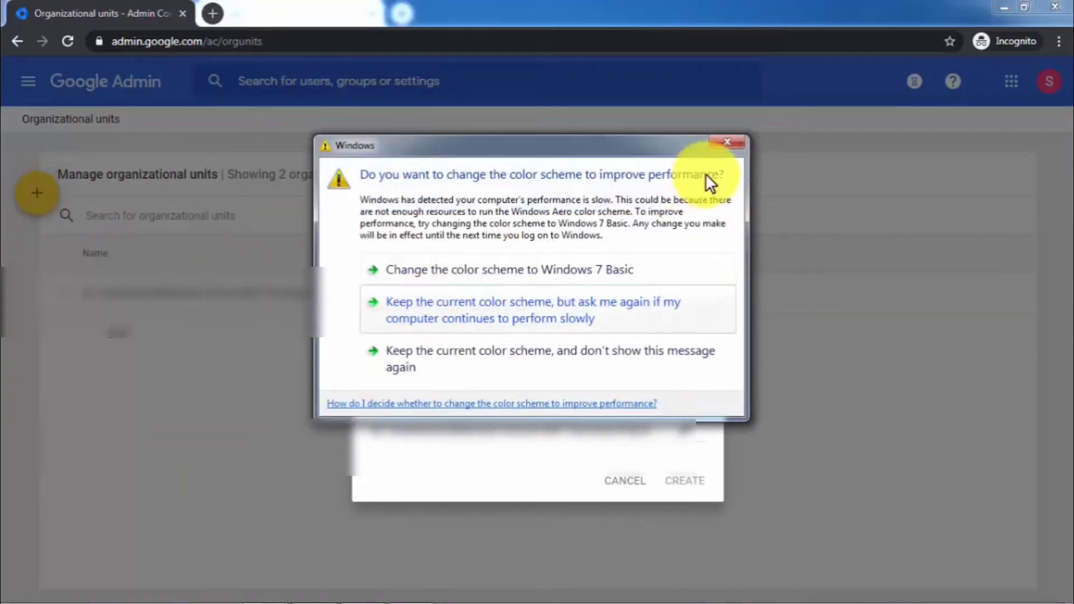
left_click(594, 265)
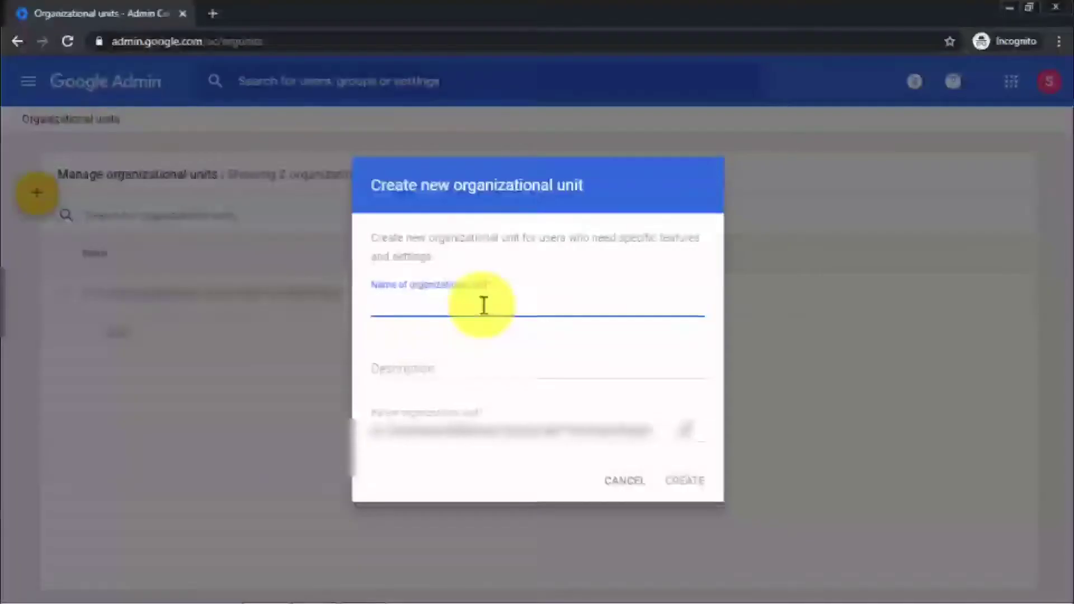
type("Demo Staff")
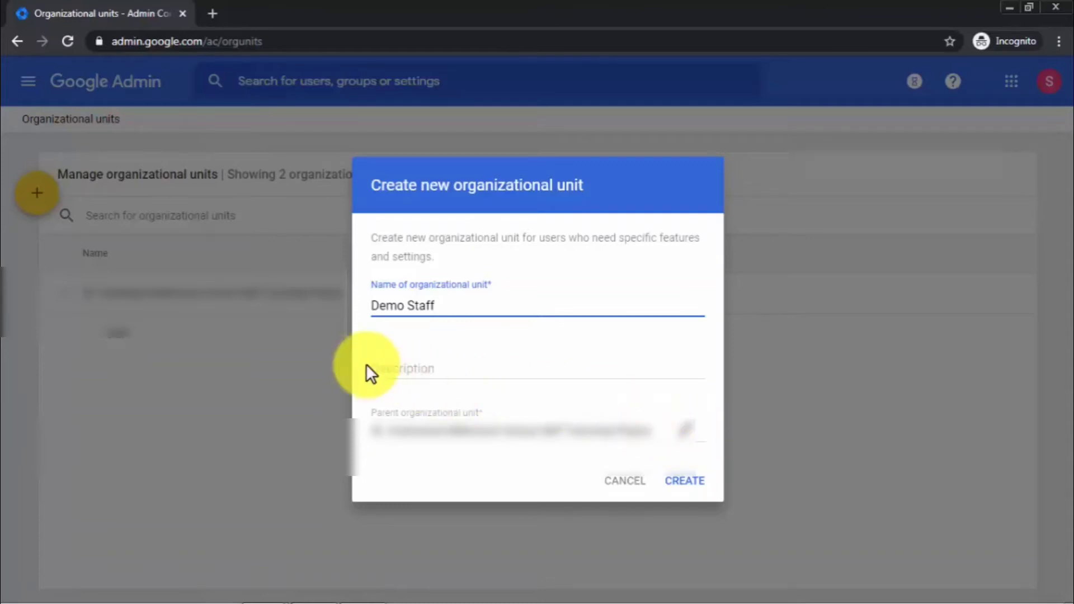
left_click(431, 367)
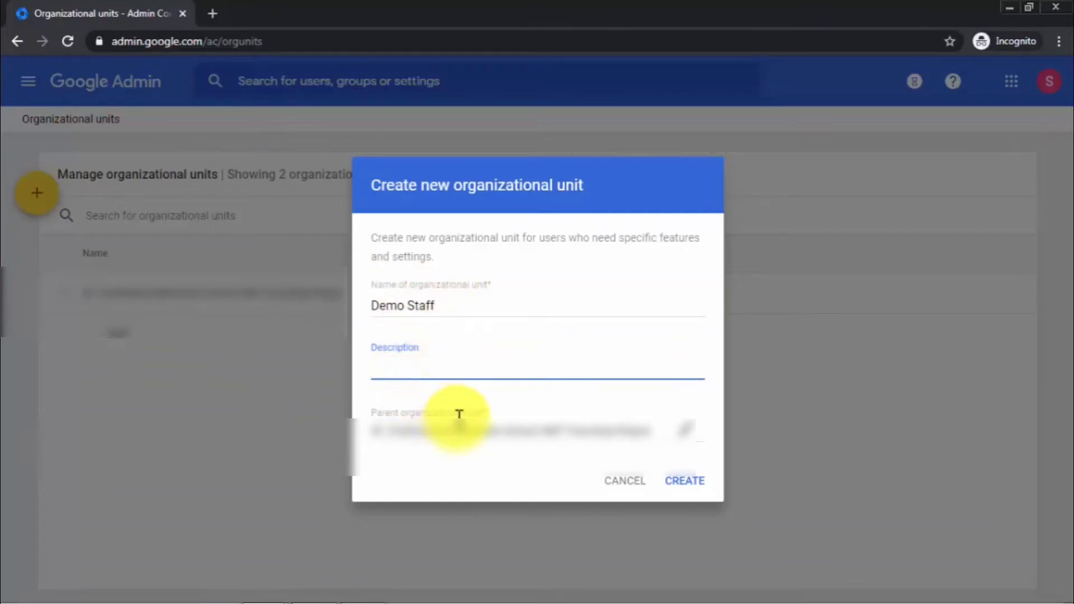
left_click(678, 481)
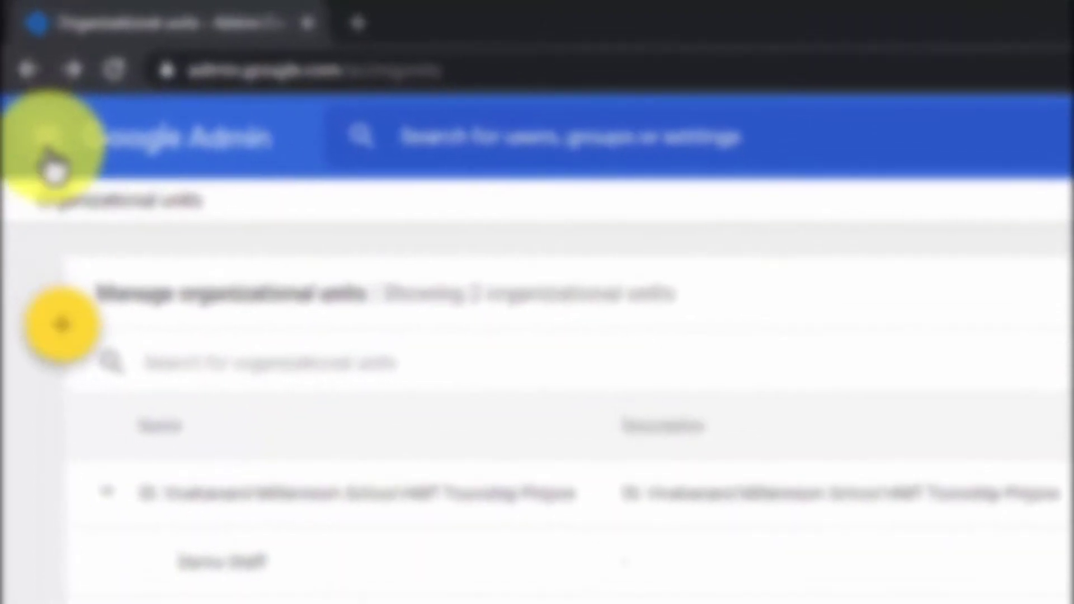
Go to the Users page and filter it to users from the Demo Staff unit.
left_click(47, 156)
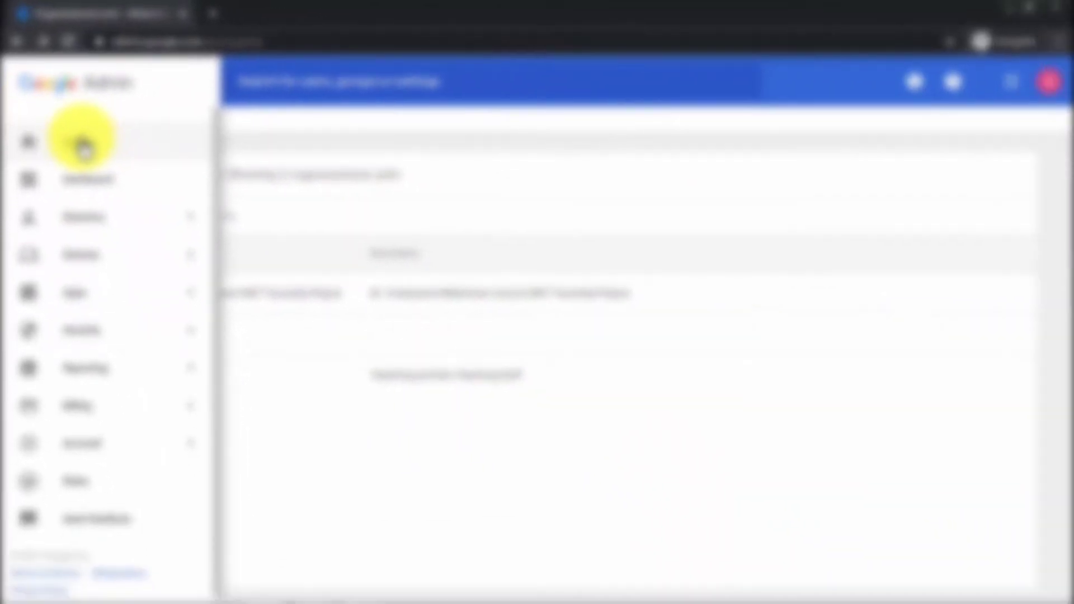
left_click(145, 252)
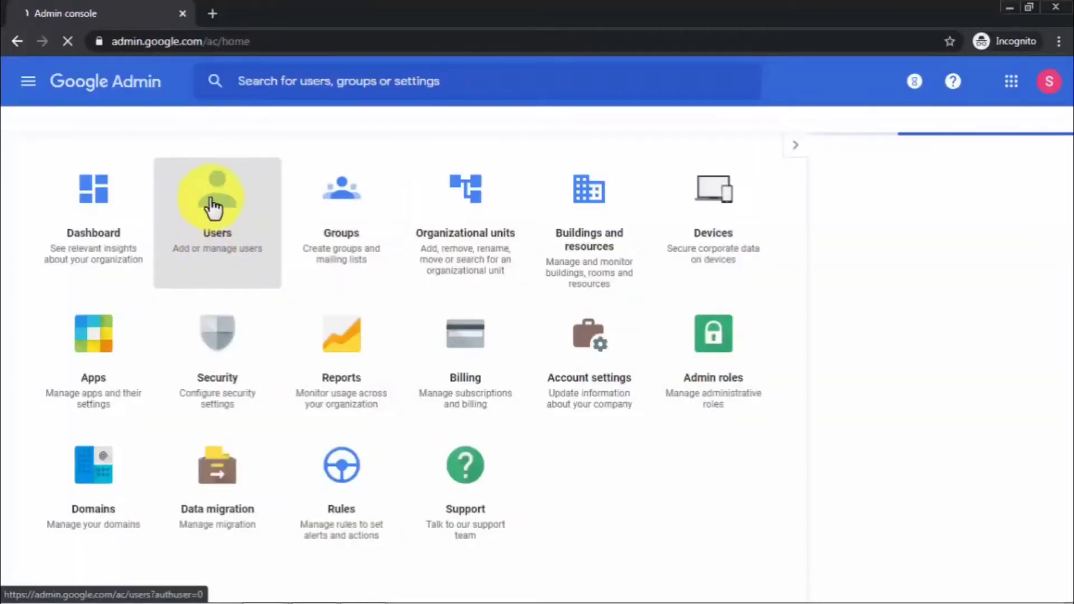
left_click(221, 215)
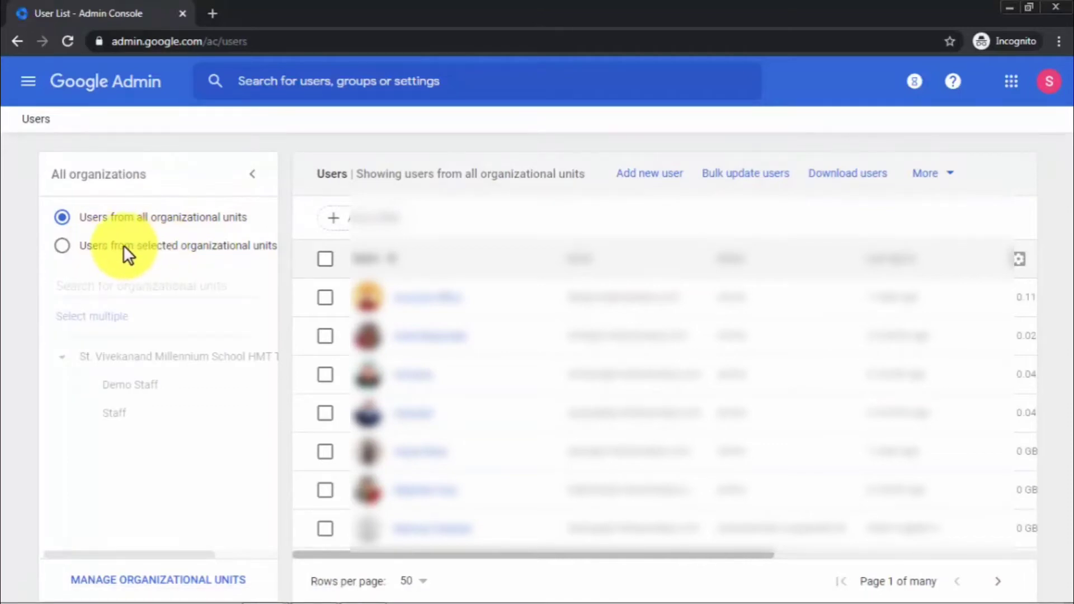
left_click(152, 245)
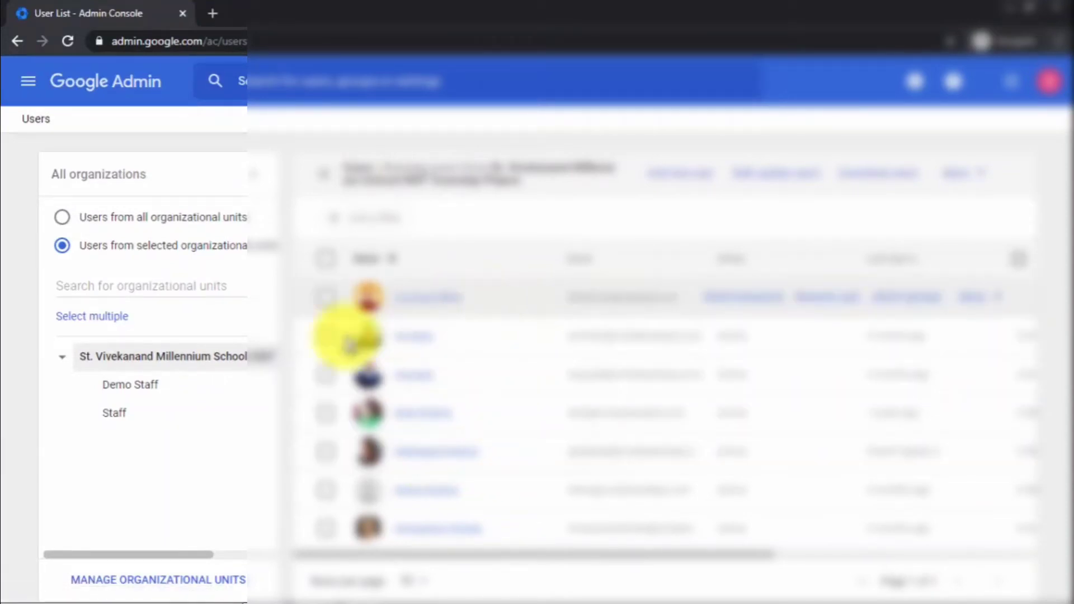
left_click(124, 386)
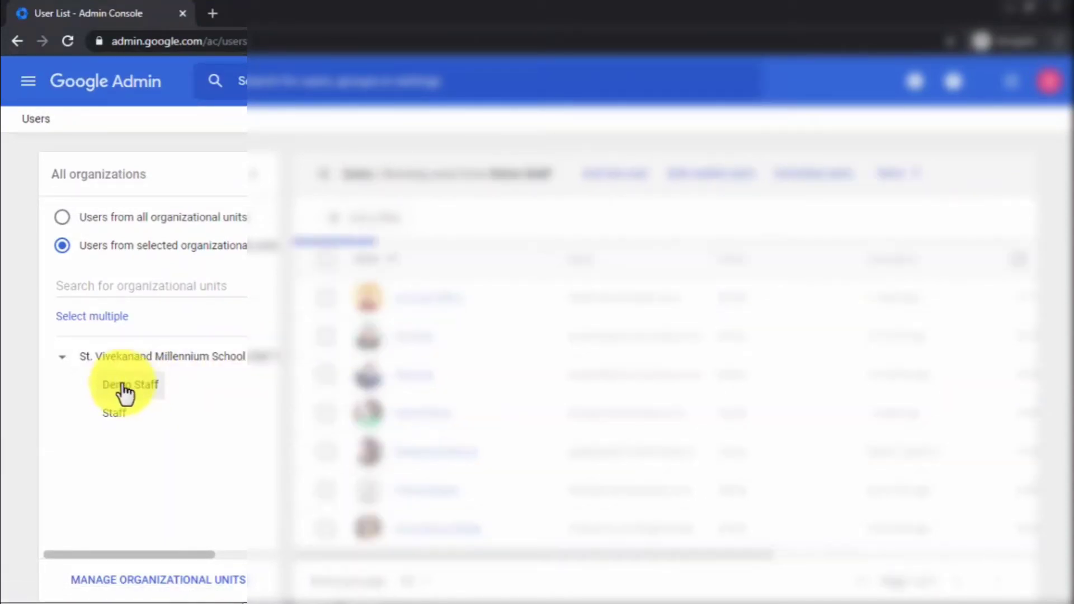
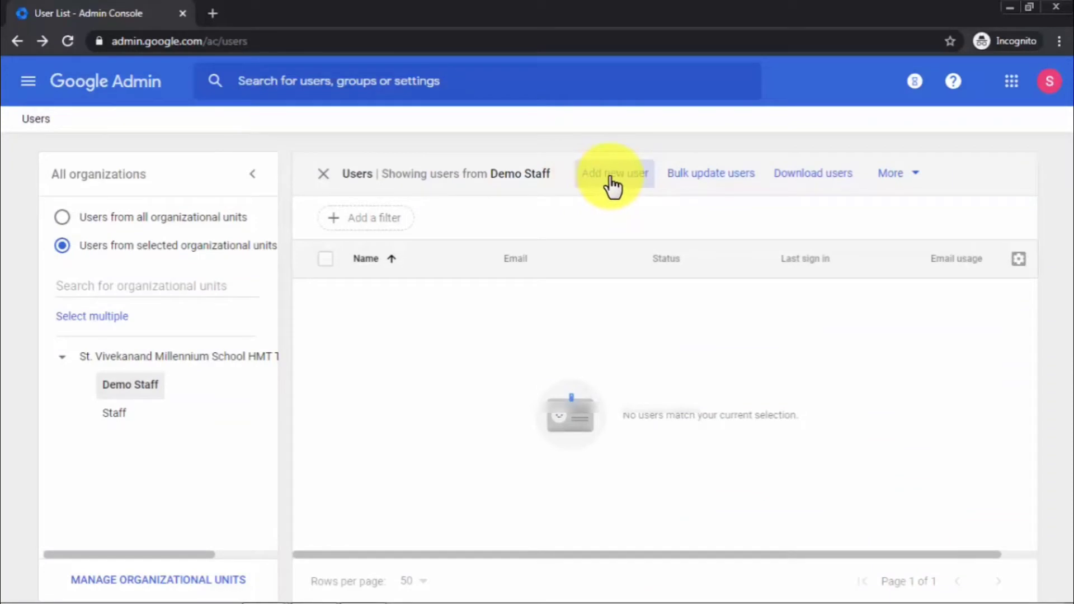
Start a new user, entering the first and last name and a primary email username.
left_click(613, 184)
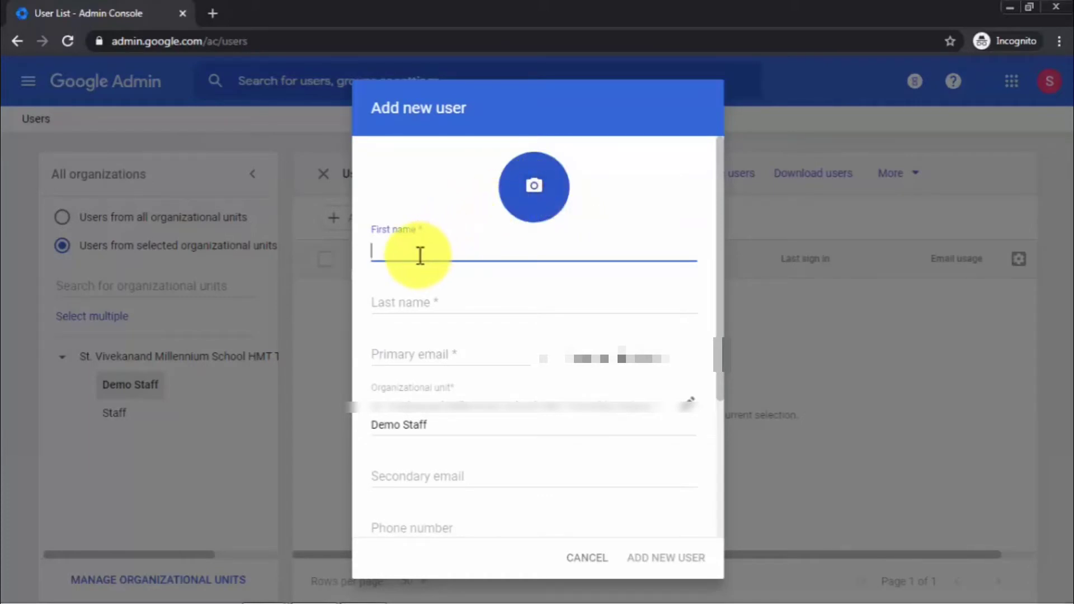
type("Demo")
key("Tab")
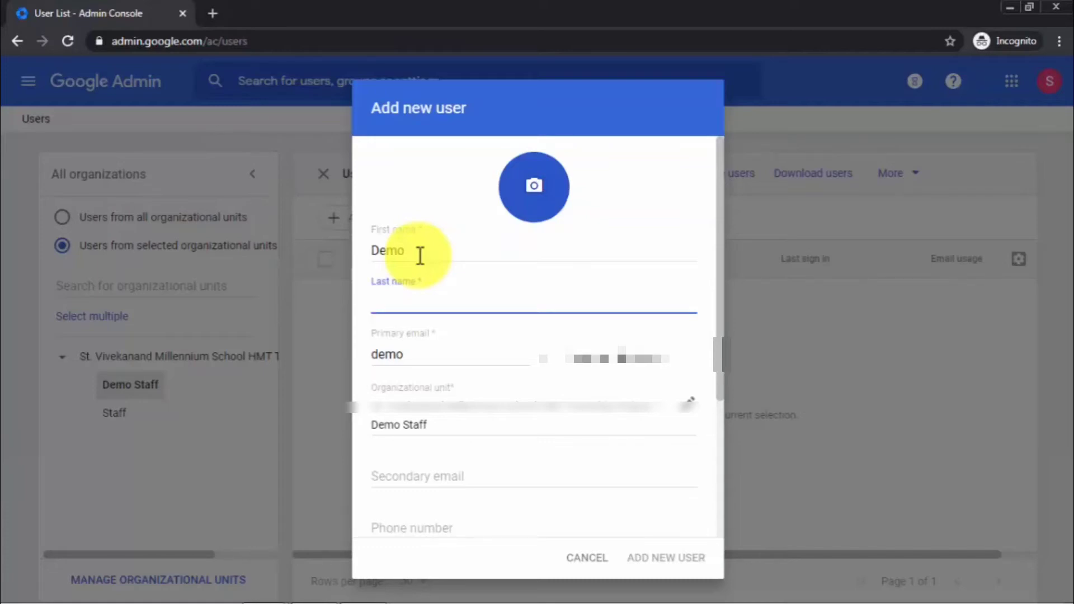
type("Smith")
left_click(423, 358)
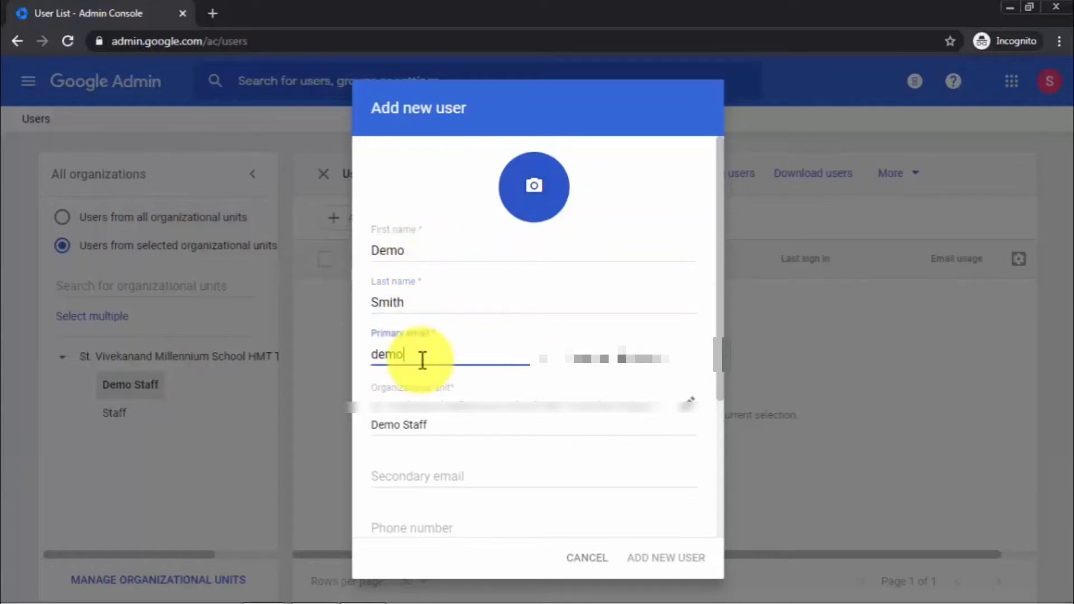
type("123")
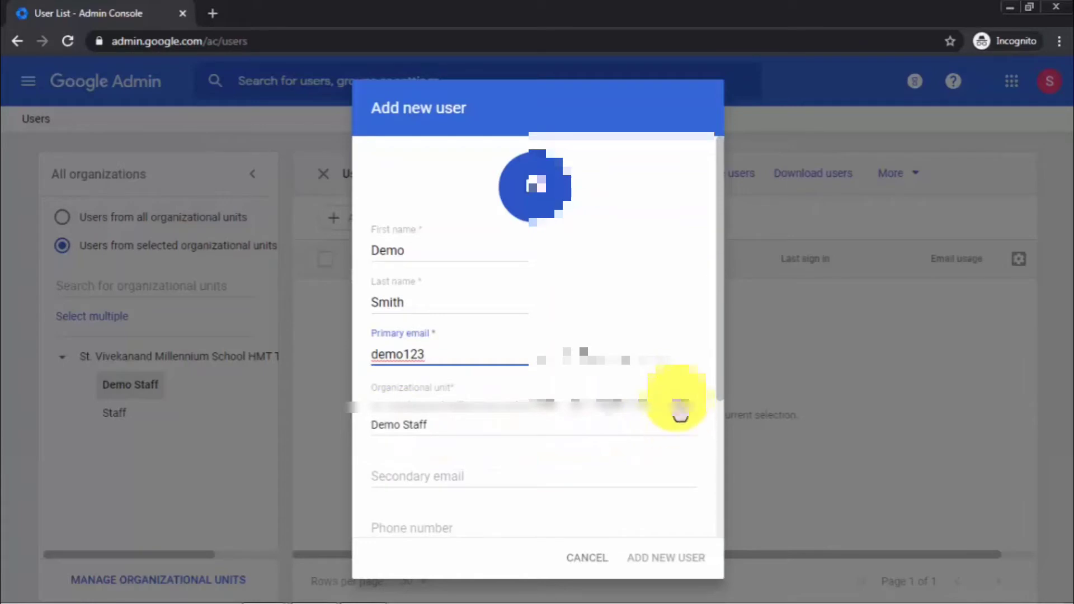
Set a manual password for the new user and create the account.
scroll(565, 450, "down", 3)
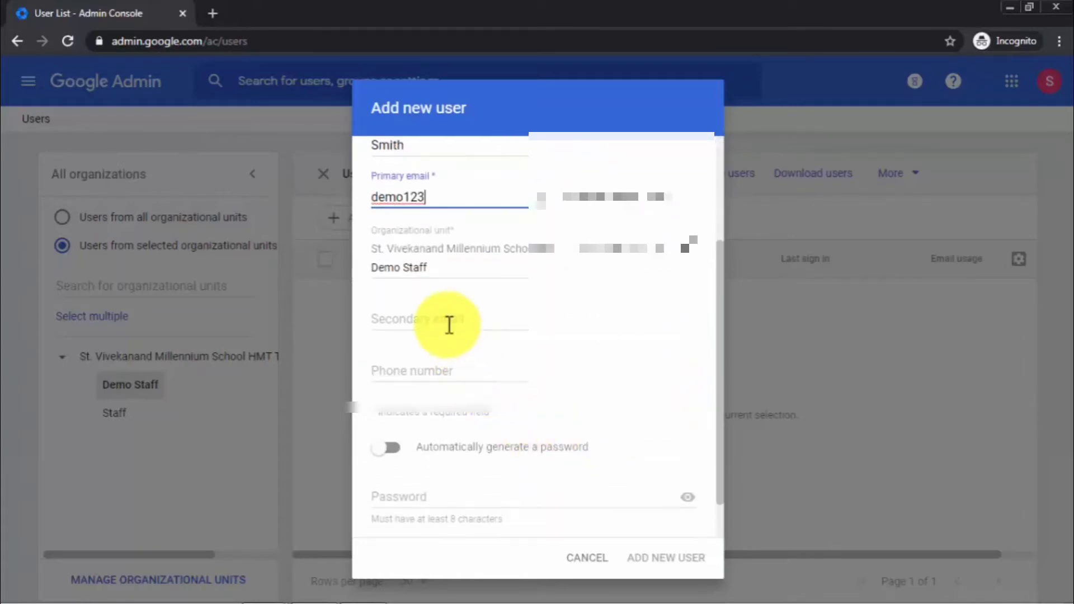
scroll(503, 362, "down", 1)
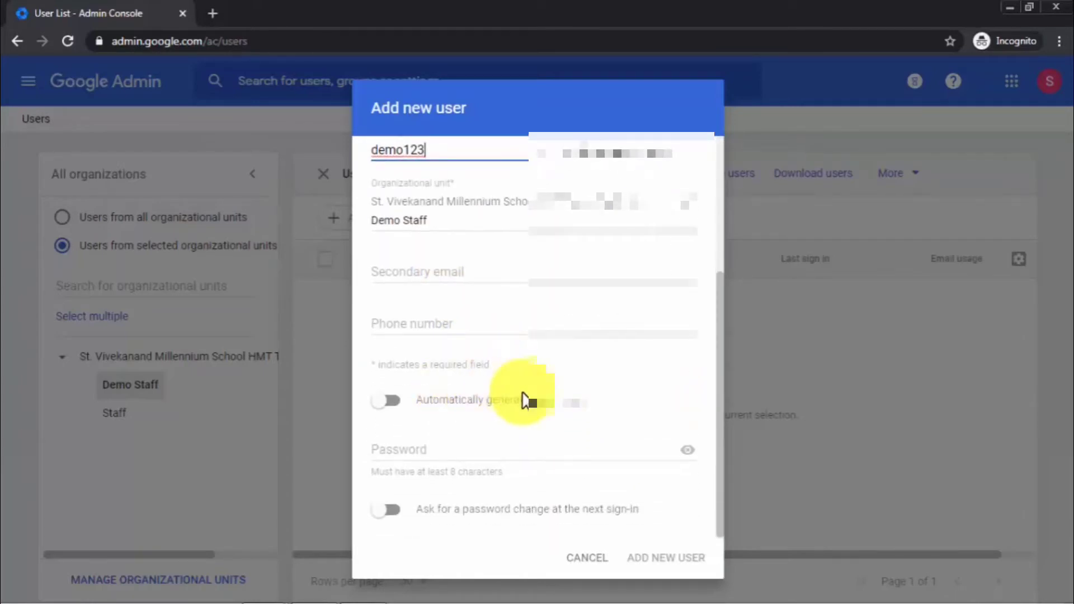
left_click(418, 443)
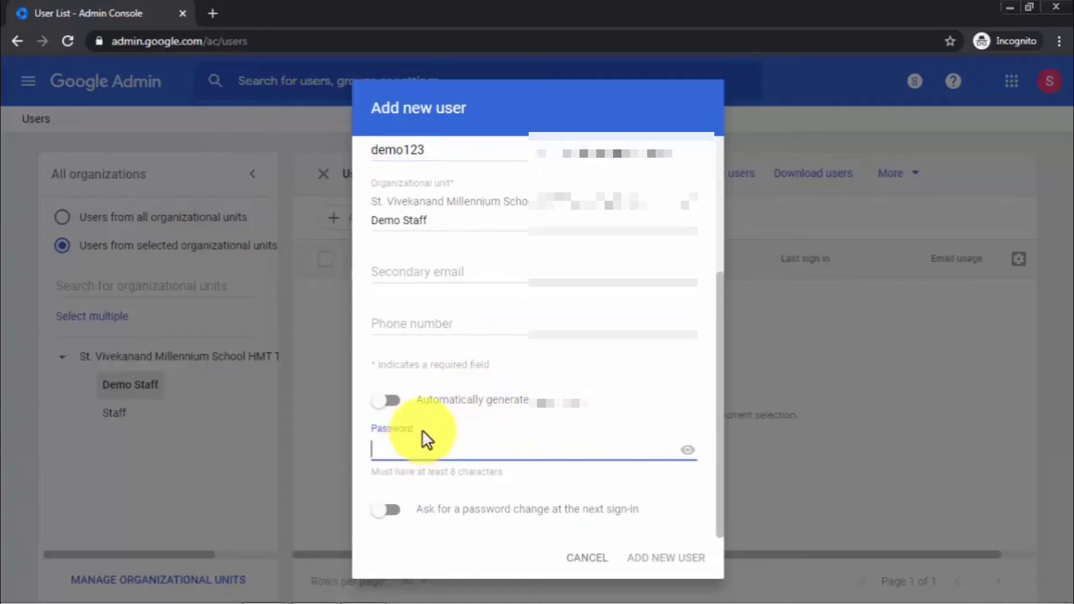
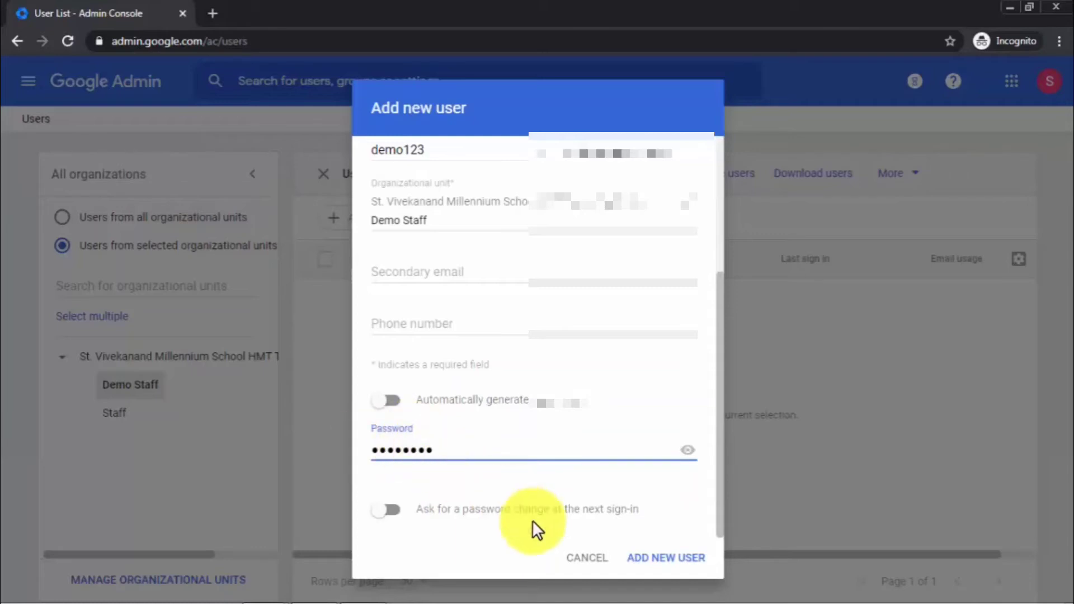
left_click(636, 566)
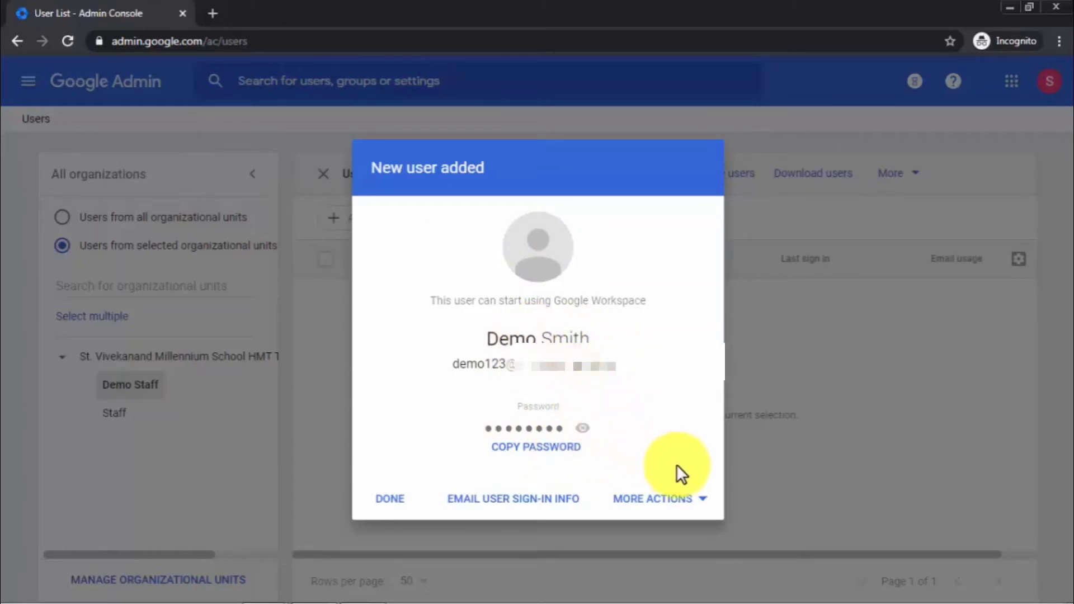
View the extra actions in the New user added dialog, then close it with DONE.
left_click(695, 498)
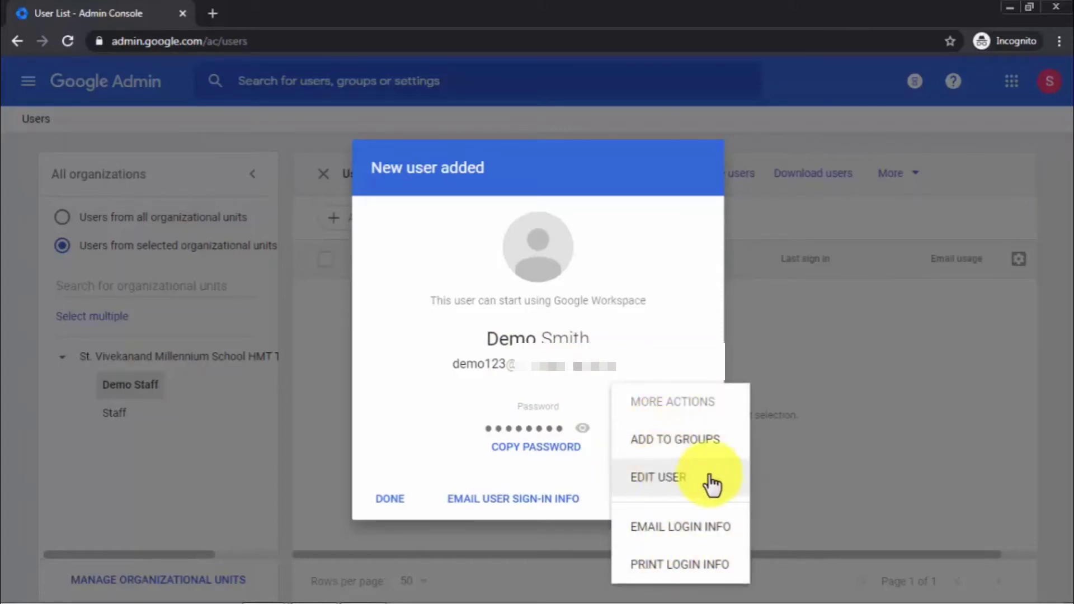
left_click(401, 492)
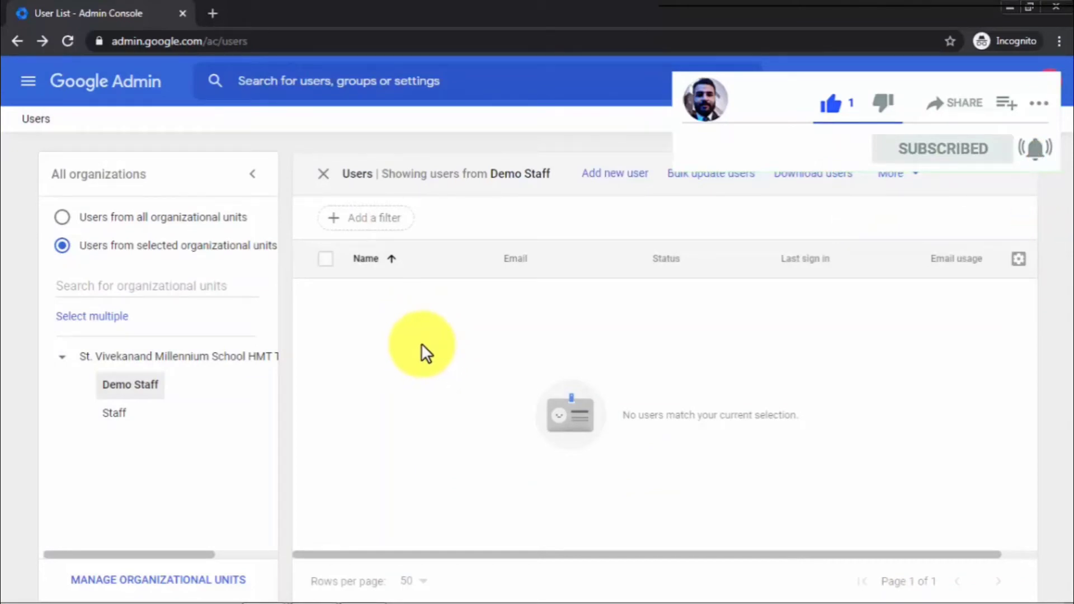
Reload the user list, filter to the Demo Staff unit, and start Bulk update users.
left_click(69, 40)
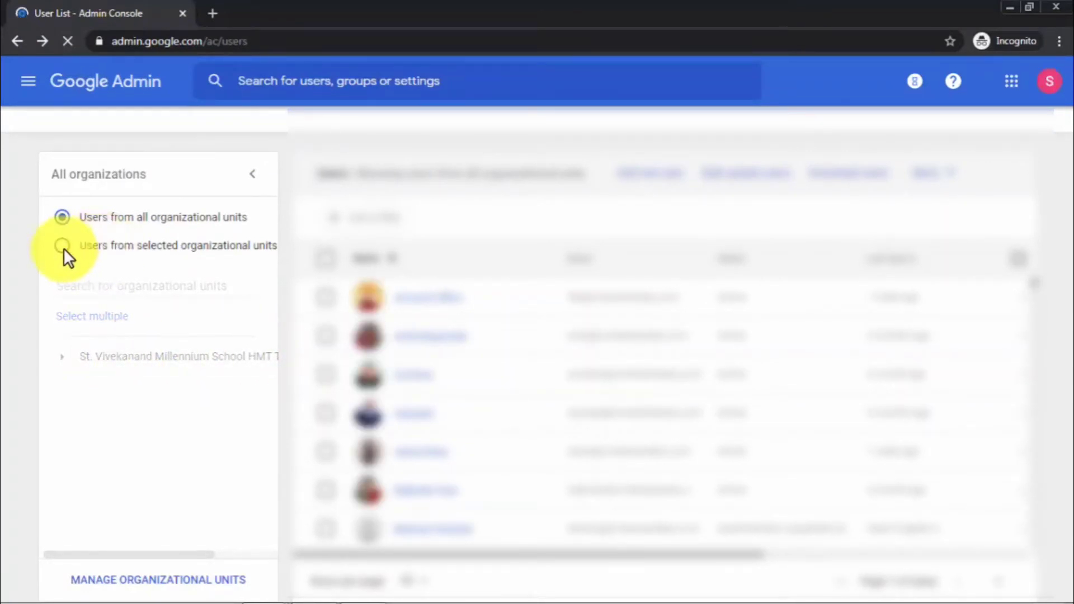
left_click(62, 248)
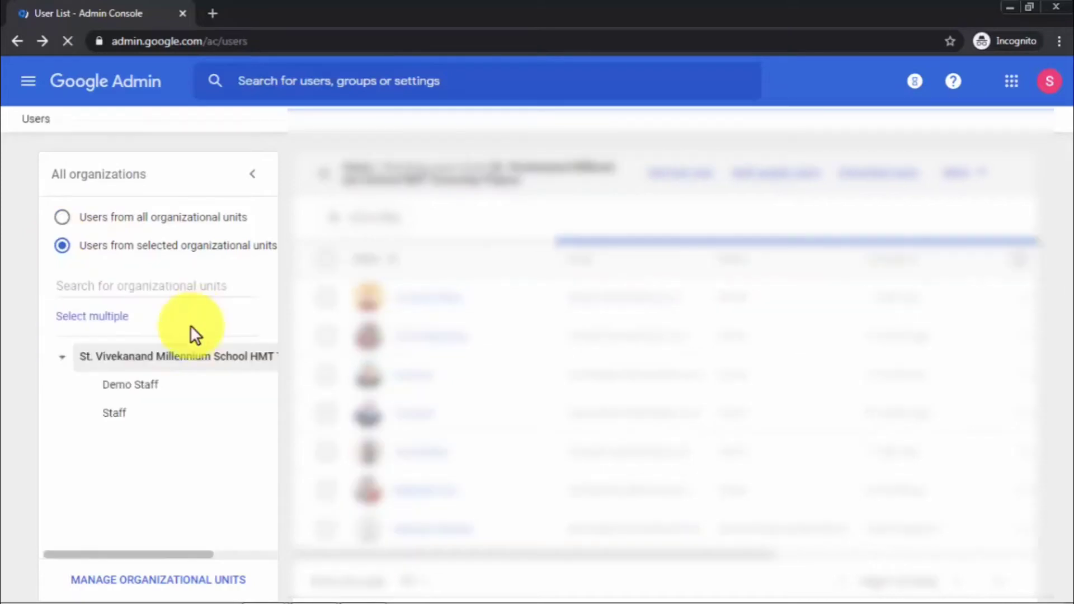
left_click(146, 393)
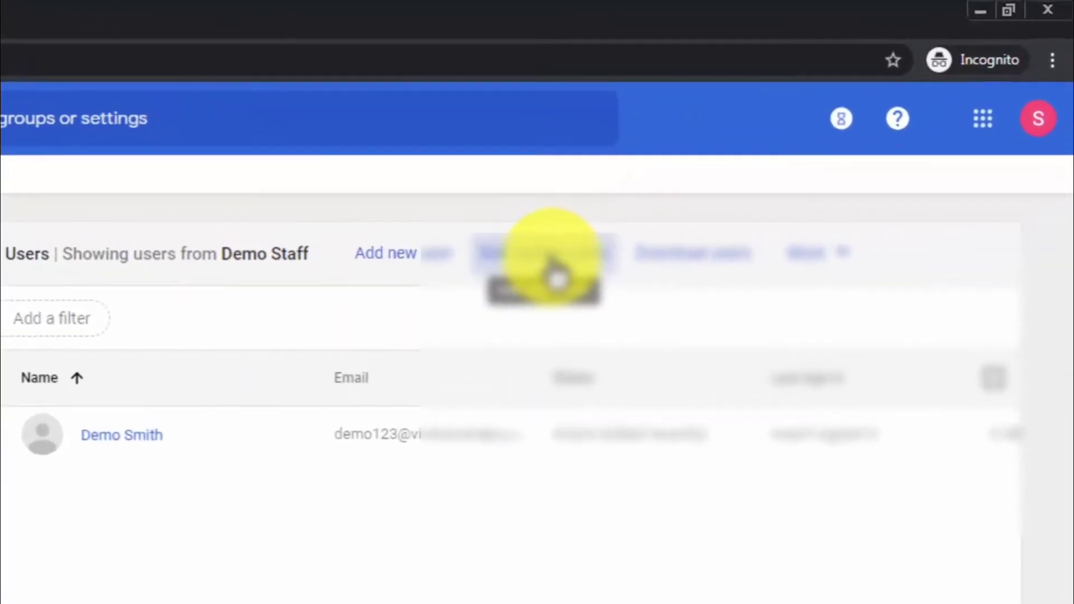
left_click(640, 218)
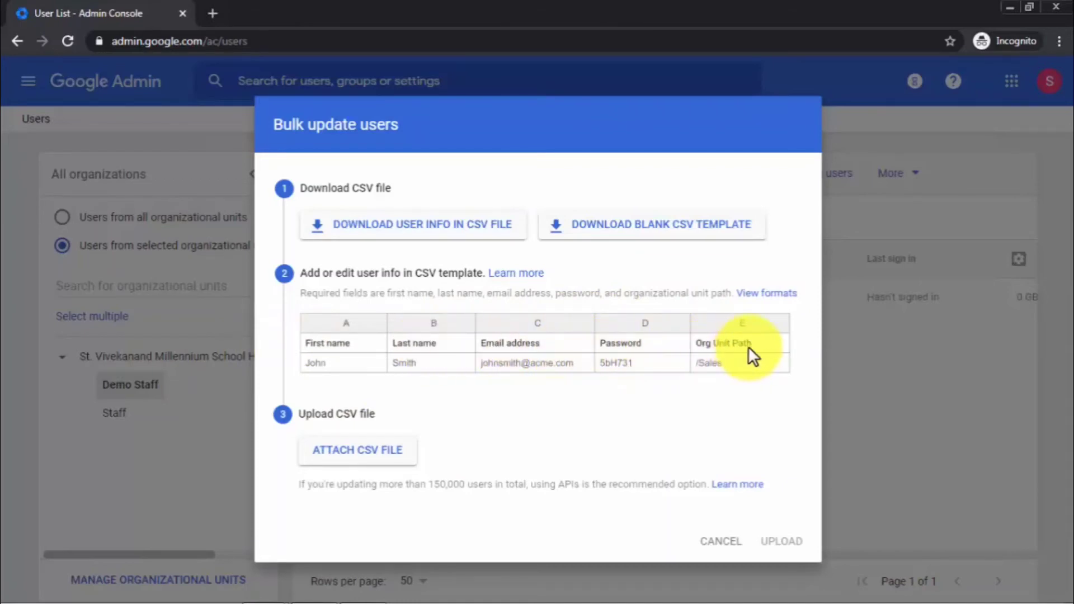
Open View formats and scroll the help page's required CSV column reference.
left_click(748, 297)
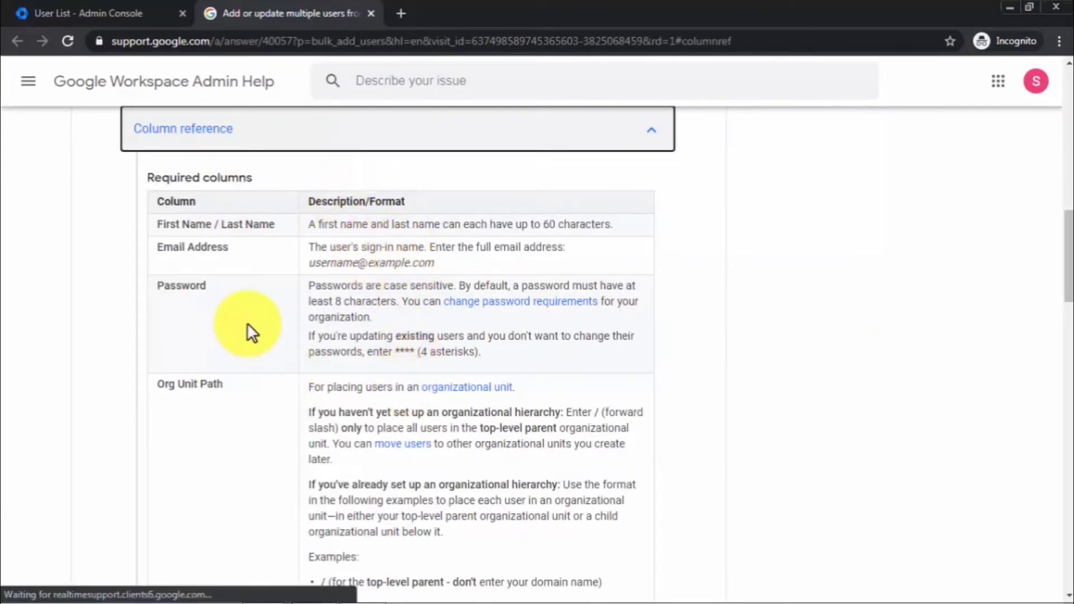
scroll(268, 331, "down", 1)
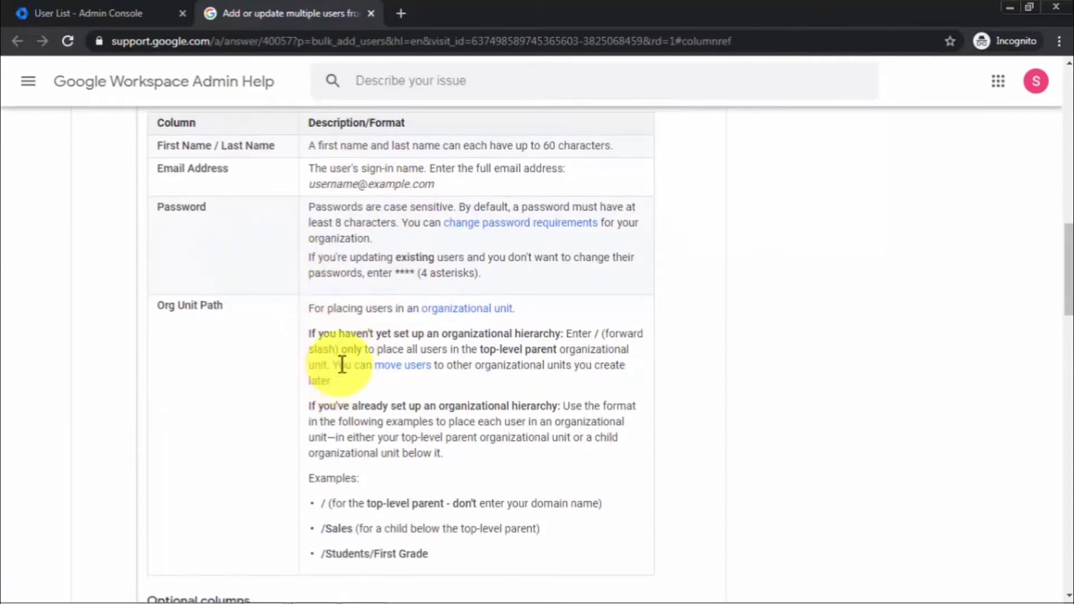
scroll(342, 365, "down", 2)
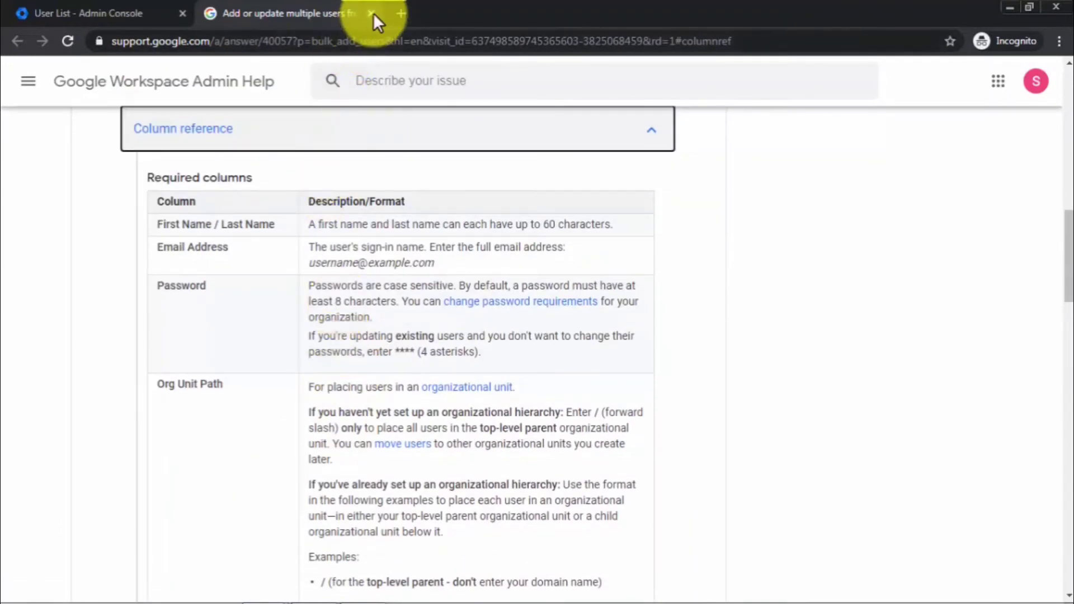
scroll(342, 324, "down", 2)
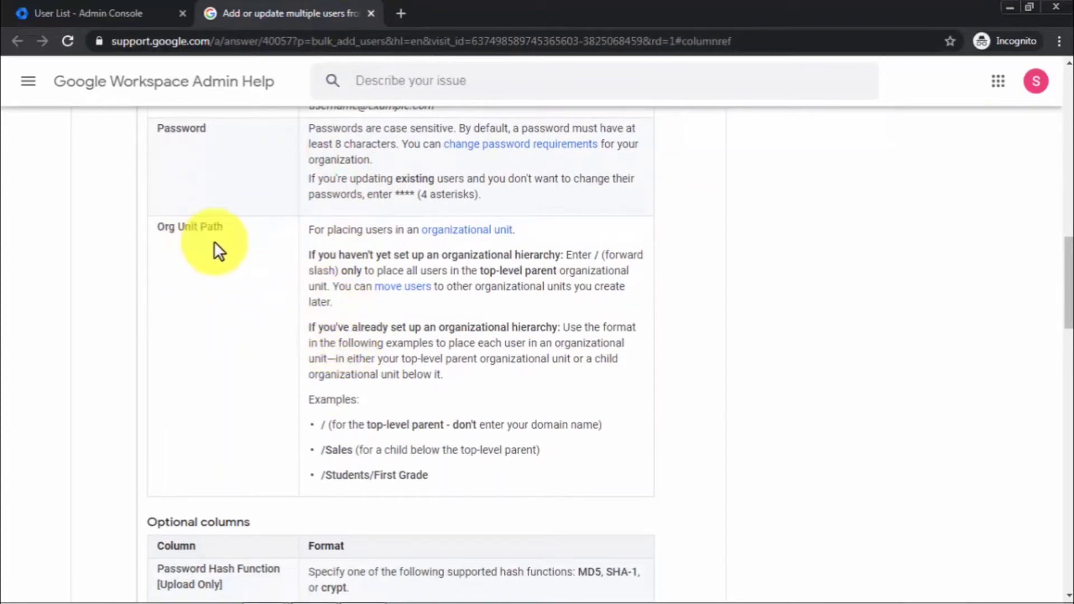
scroll(276, 244, "up", 2)
Close the help tab, download the blank CSV template, and open users (1).csv in Excel.
left_click(371, 9)
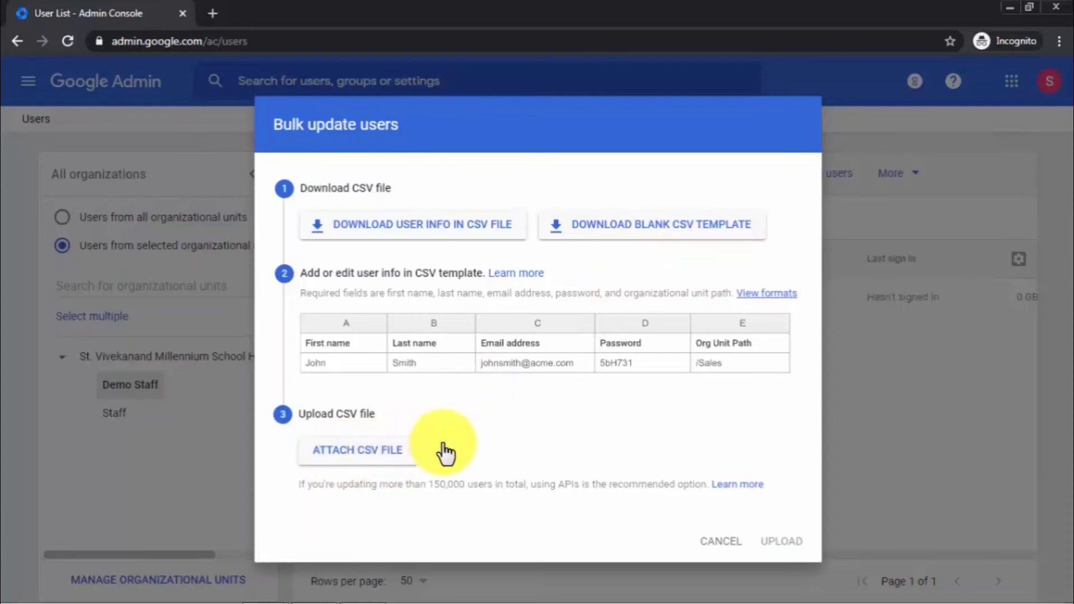
left_click(657, 231)
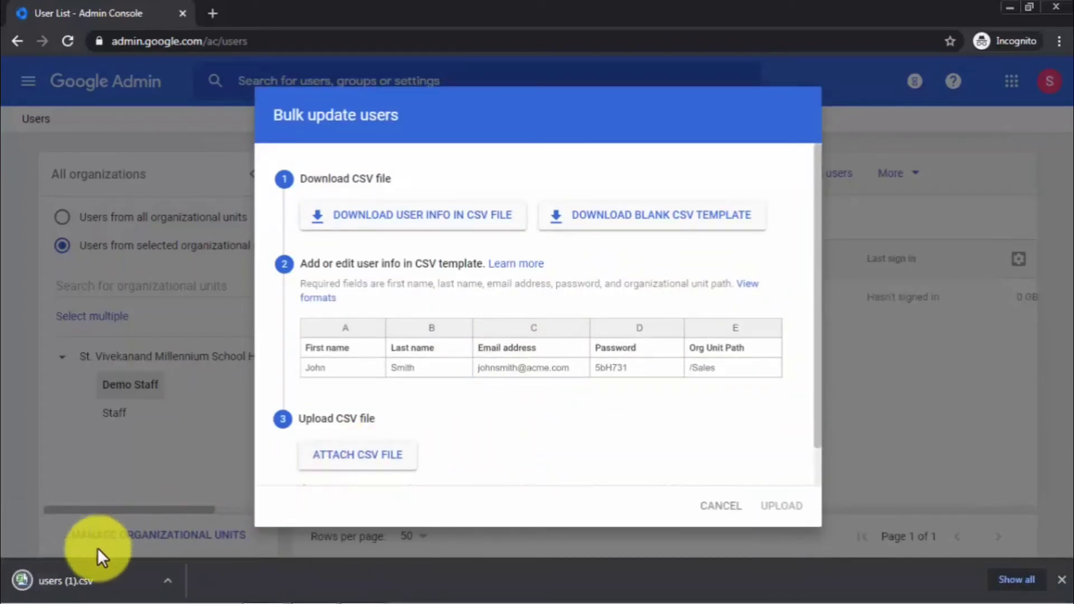
left_click(73, 577)
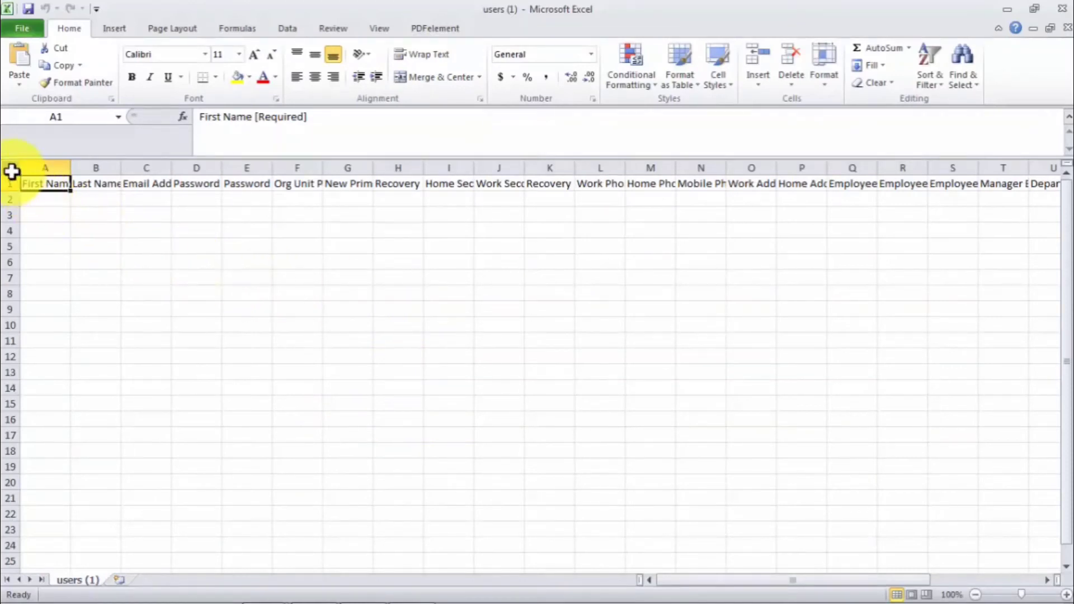
left_click(10, 167)
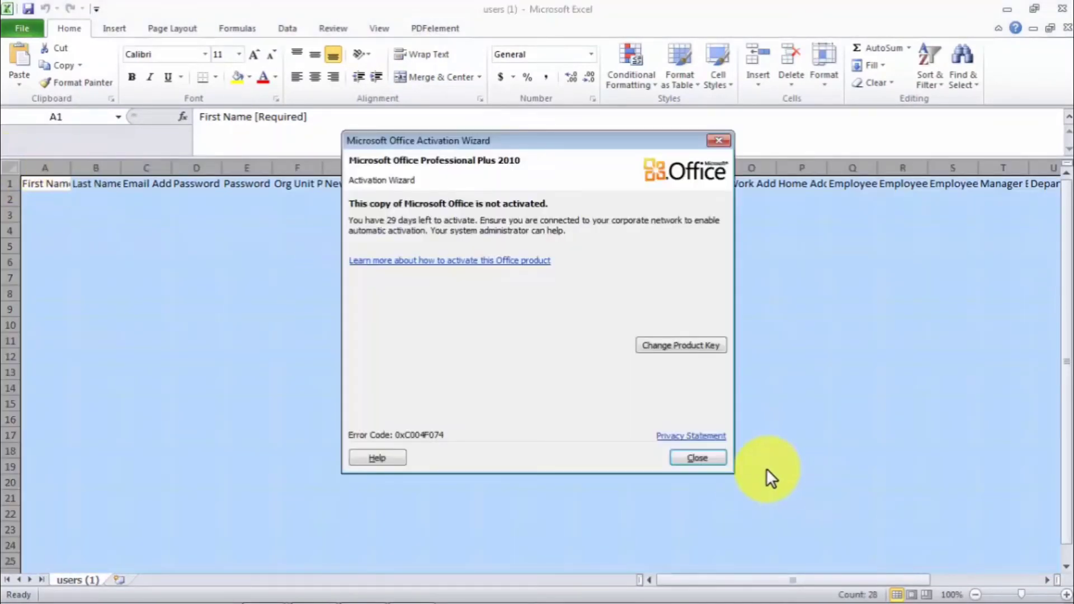
left_click(700, 456)
double_click(71, 168)
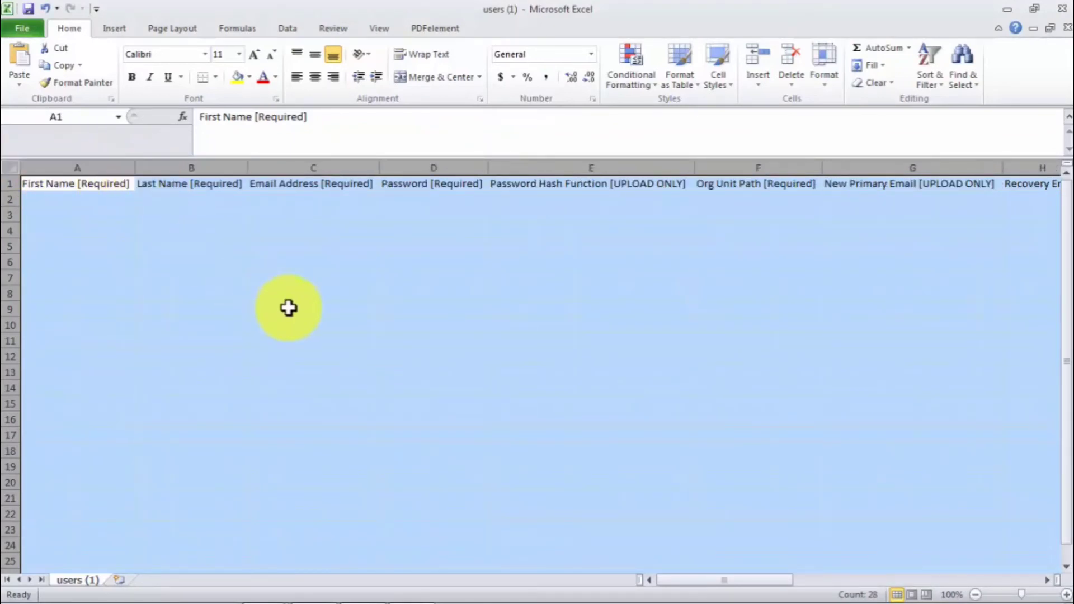
left_click(288, 307)
left_click(89, 162)
left_click(175, 167)
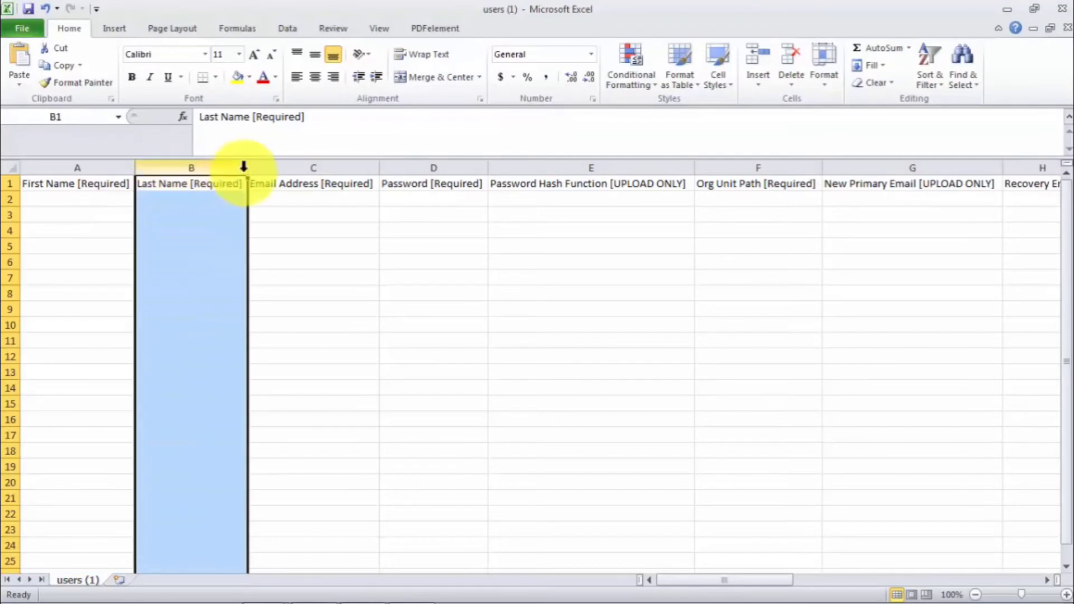
left_click(271, 161)
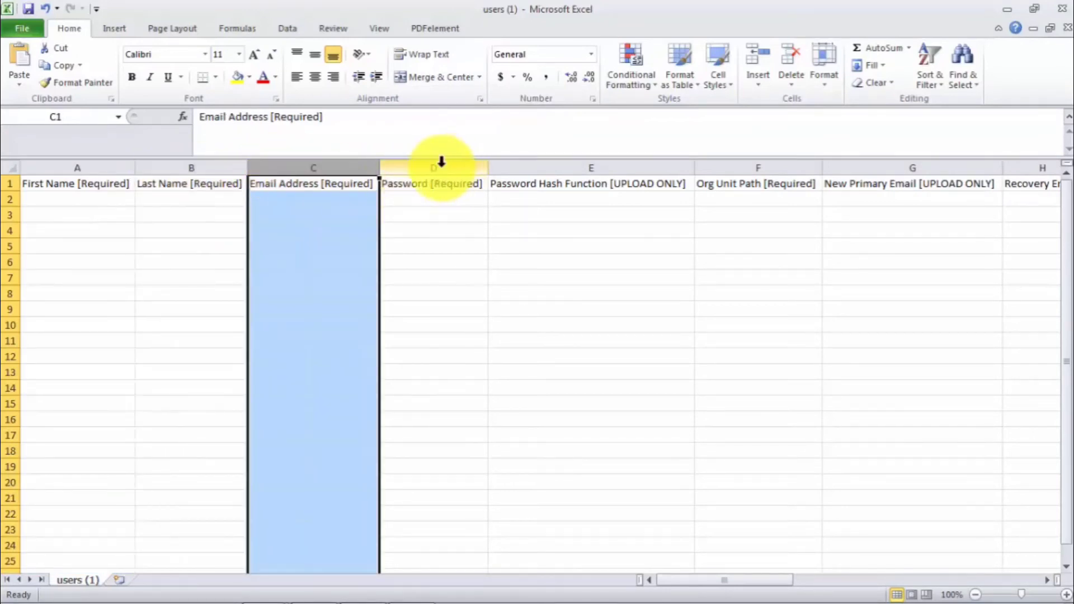
left_click(439, 162)
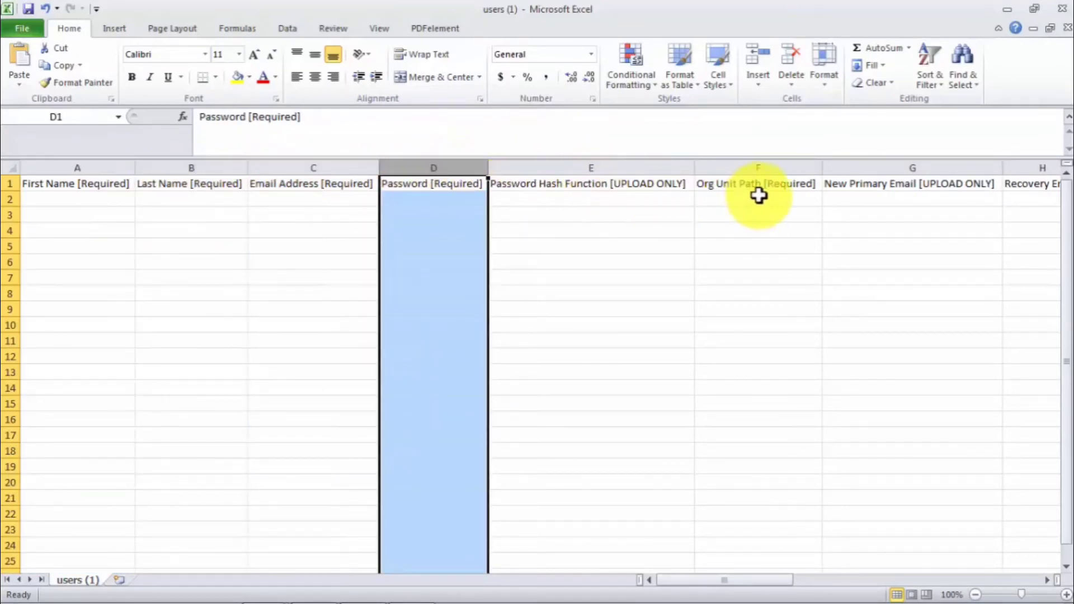
left_click(749, 162)
left_click(417, 163)
left_click(333, 162)
left_click(188, 166)
left_click(86, 165)
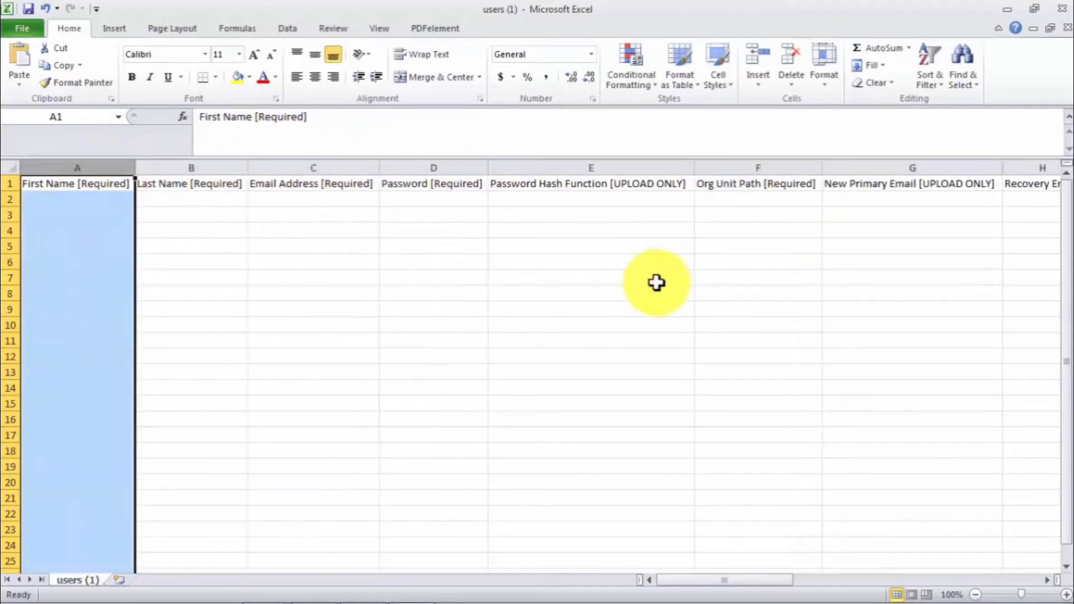
left_click_drag(707, 576, 676, 582)
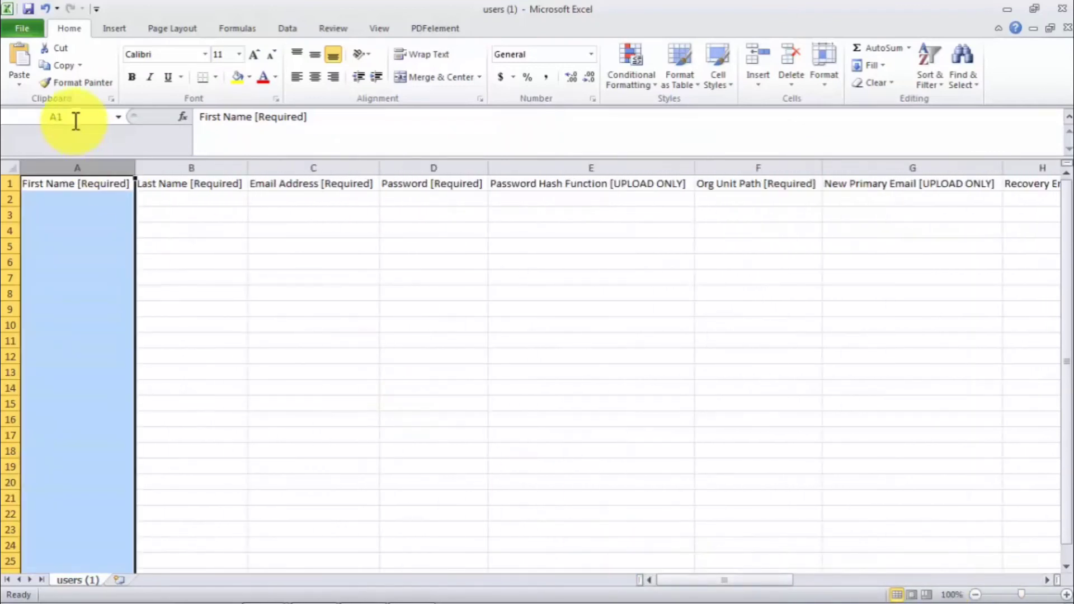
Enter the first user's first name, last name and email address in A2:C2.
left_click(117, 204)
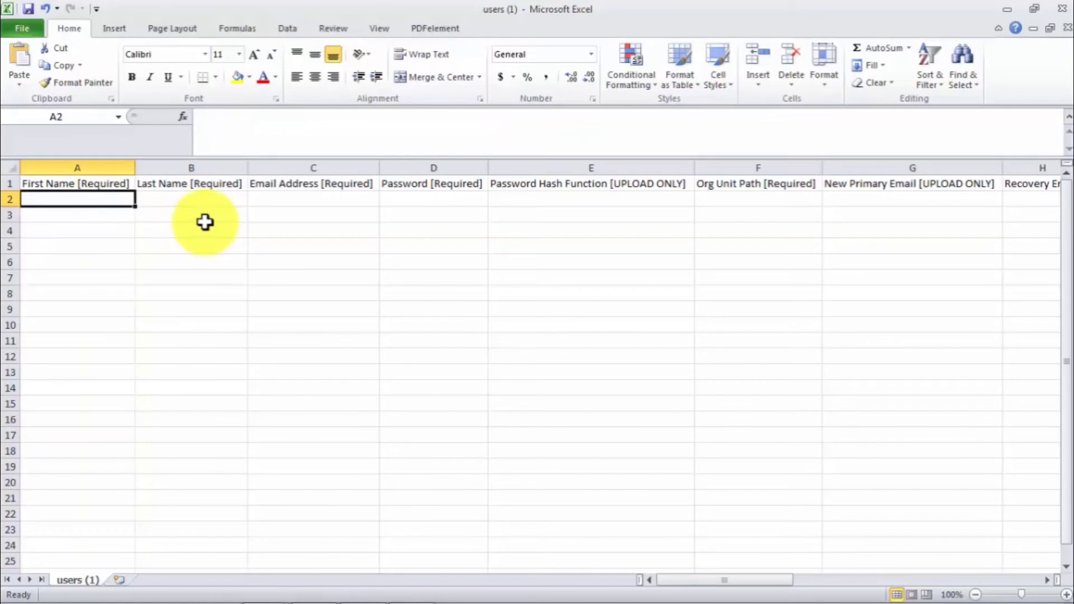
type("D")
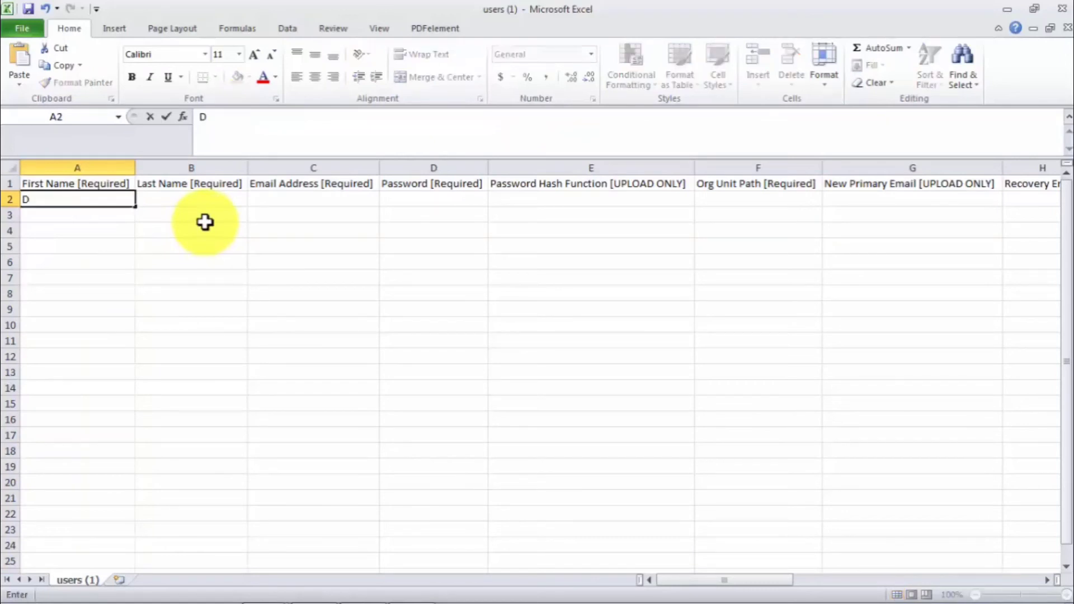
key("BackSpace")
type("Jimmy")
key("Tab")
type("Smith")
key("Tab")
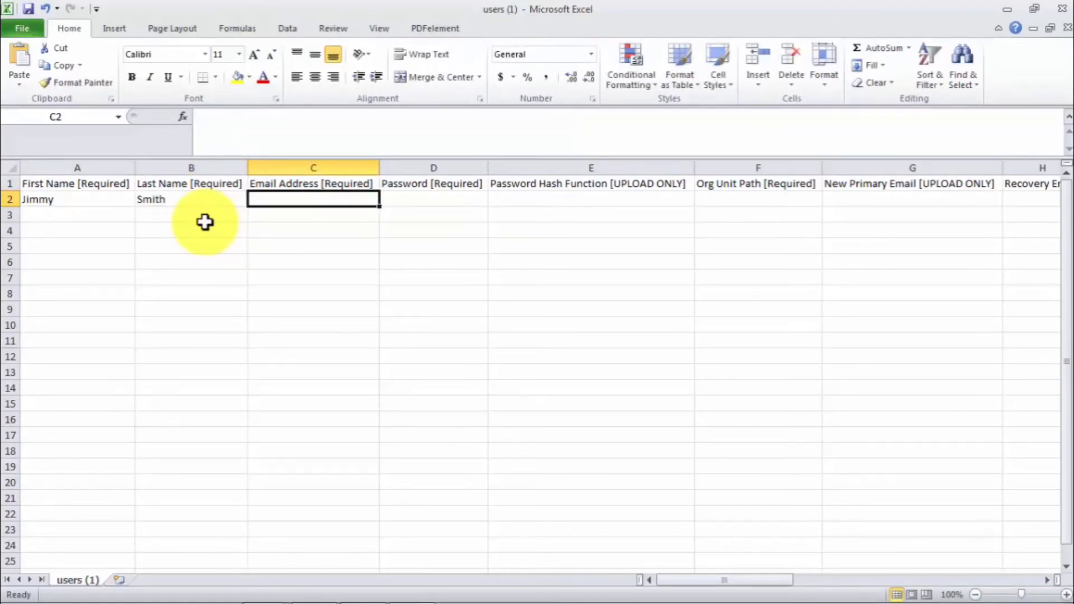
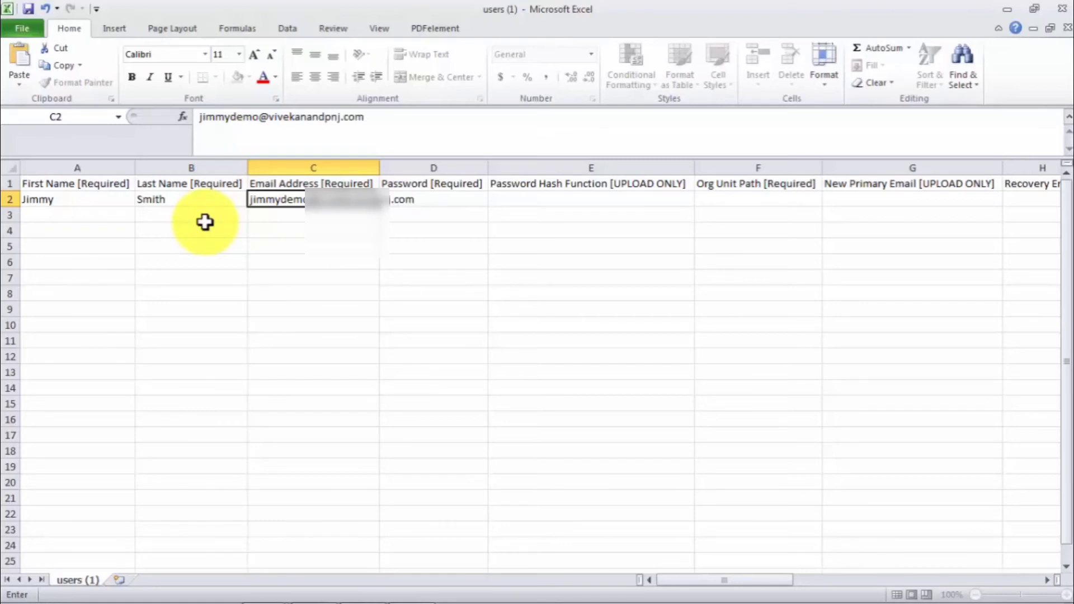
key("Tab")
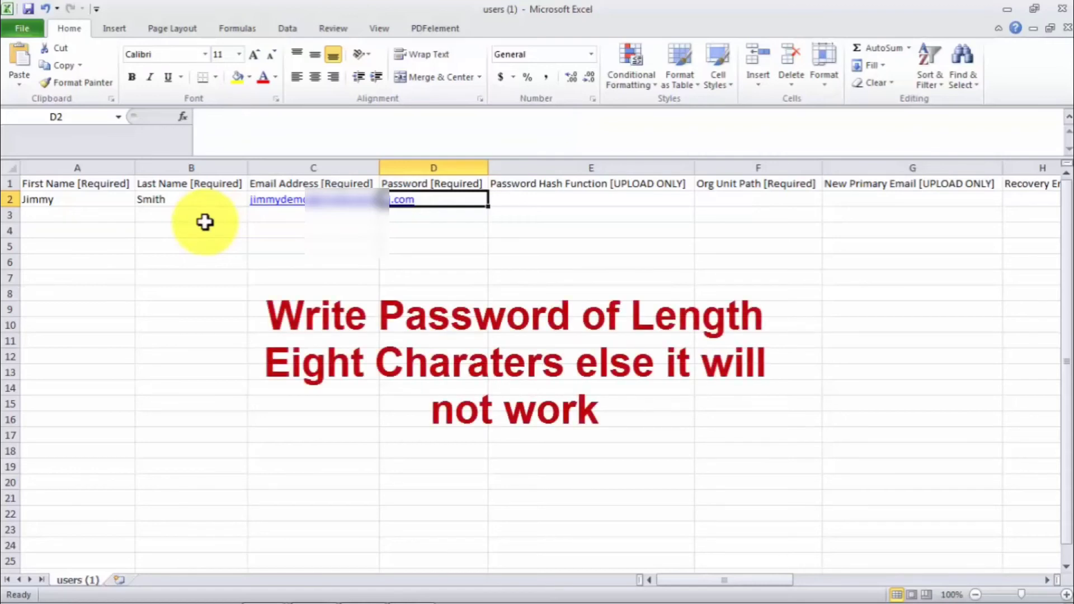
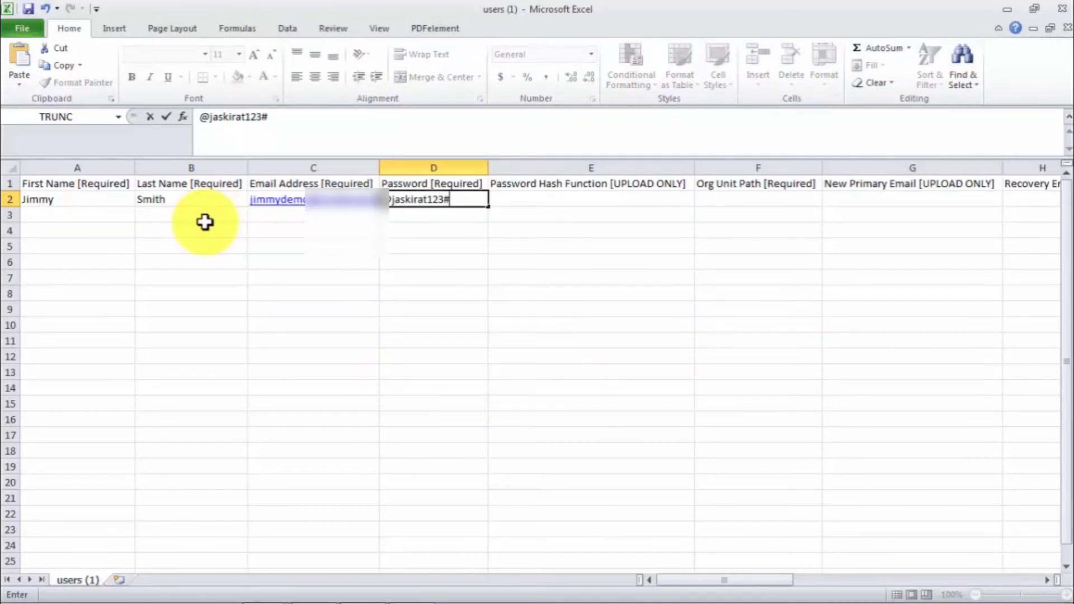
Enter the user's password in D2, prefixed with an apostrophe so Excel keeps it as text.
key("Return")
key("Return")
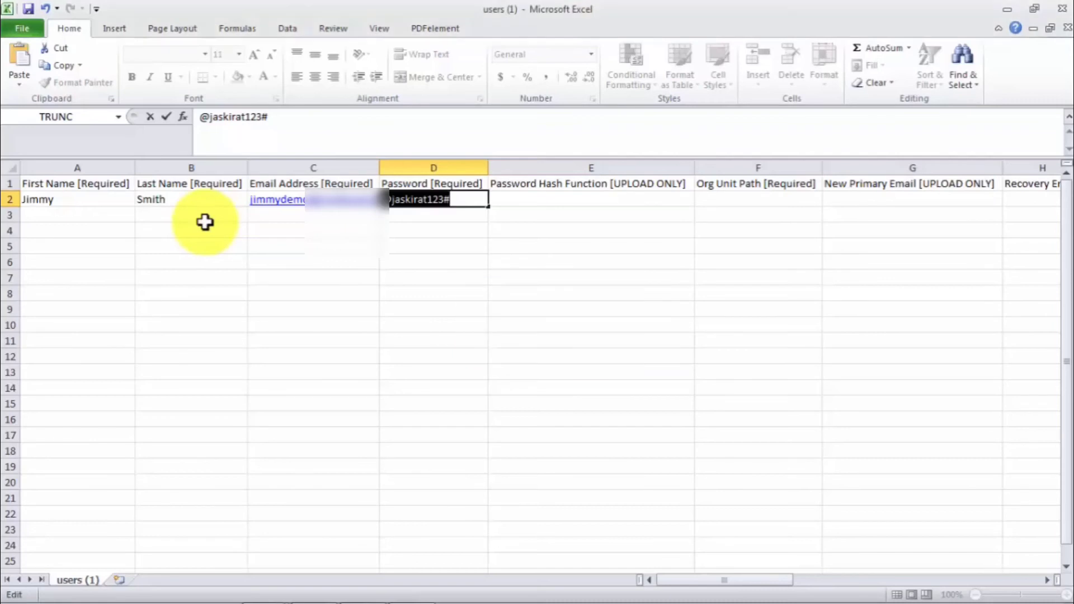
left_click(395, 200)
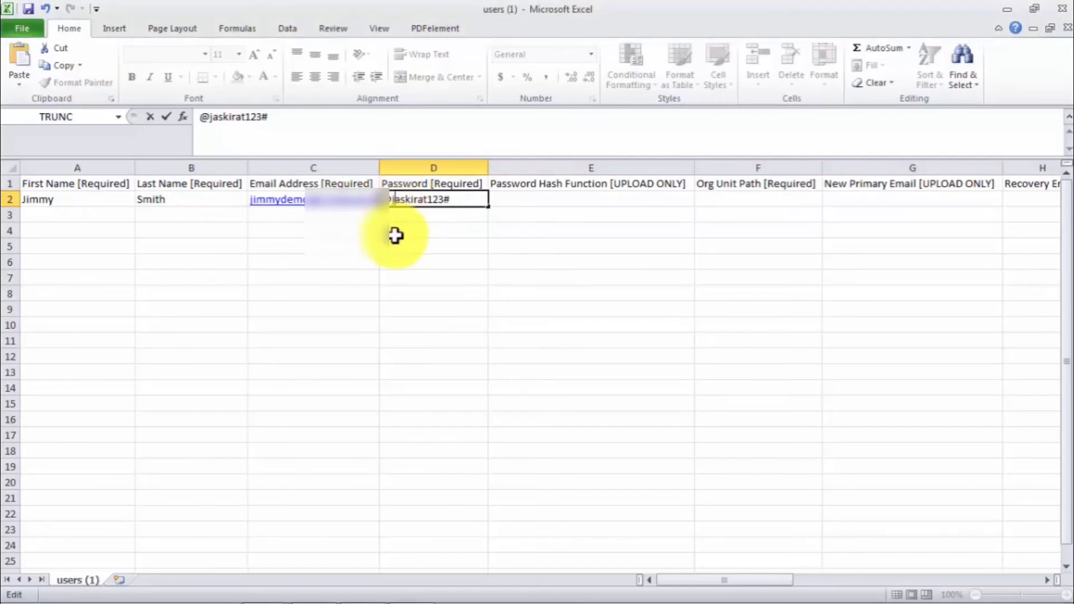
key("Delete")
type("J")
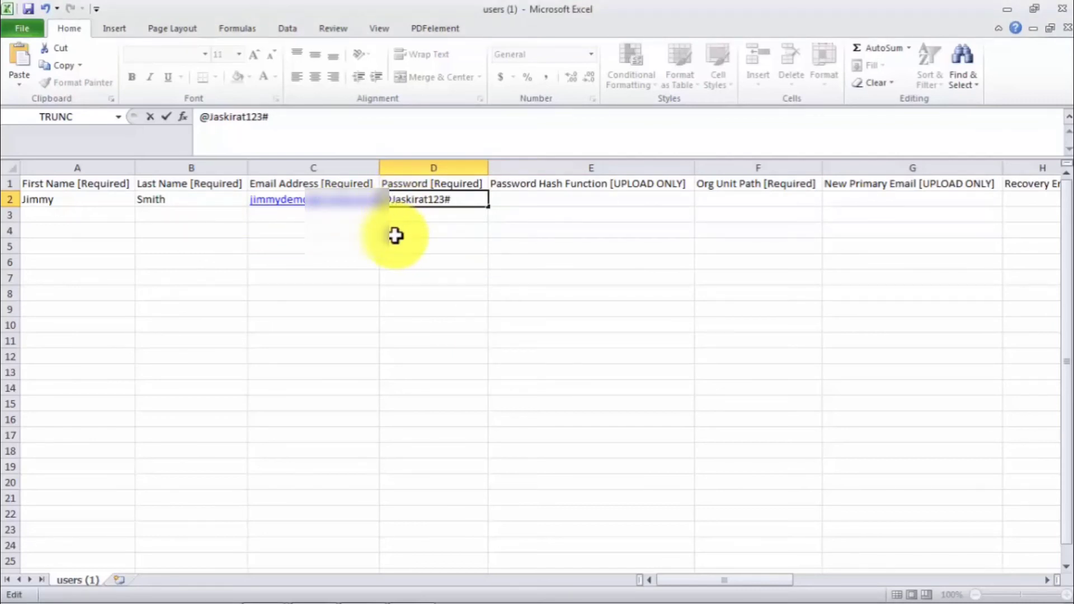
key("Return")
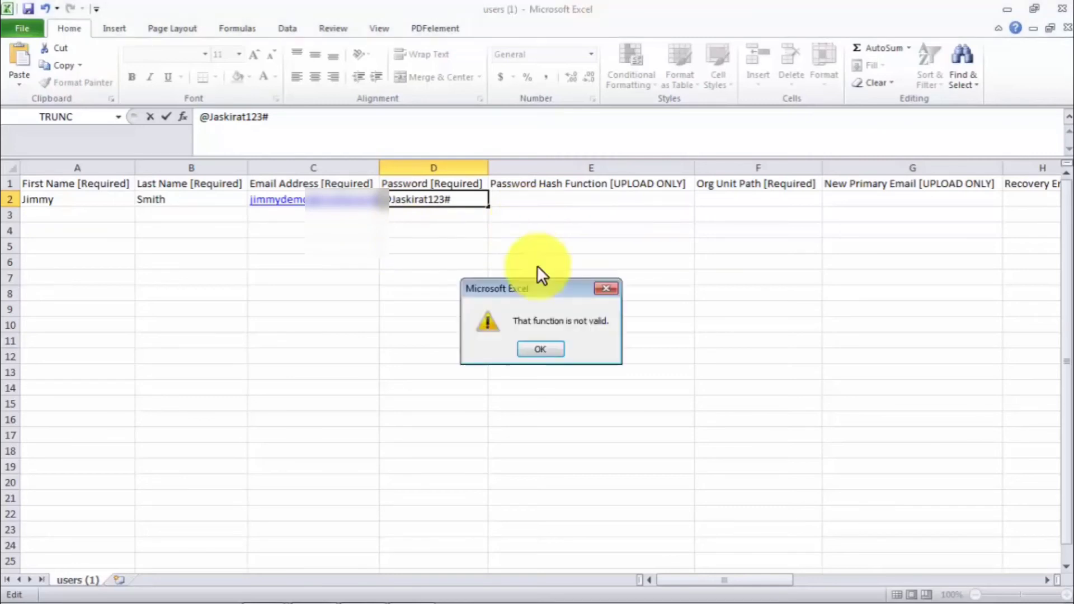
left_click(543, 353)
left_click(526, 220)
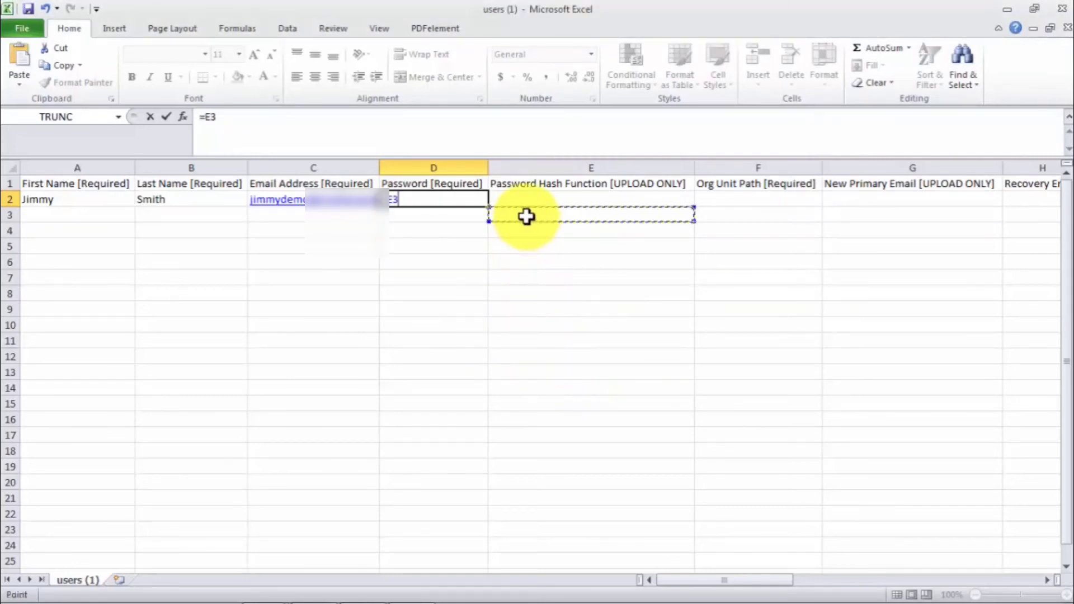
key("Escape")
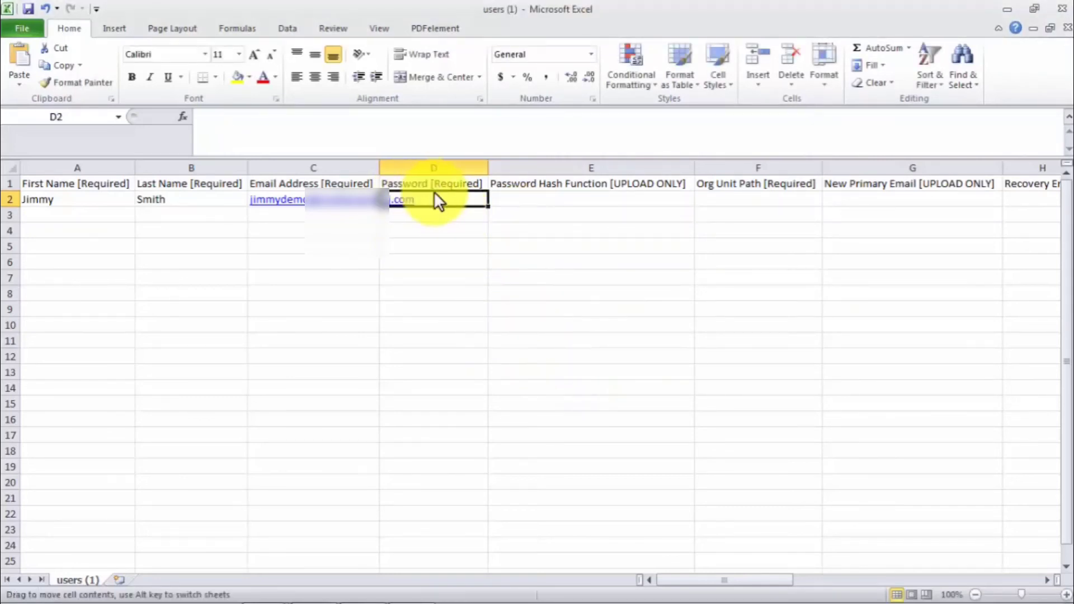
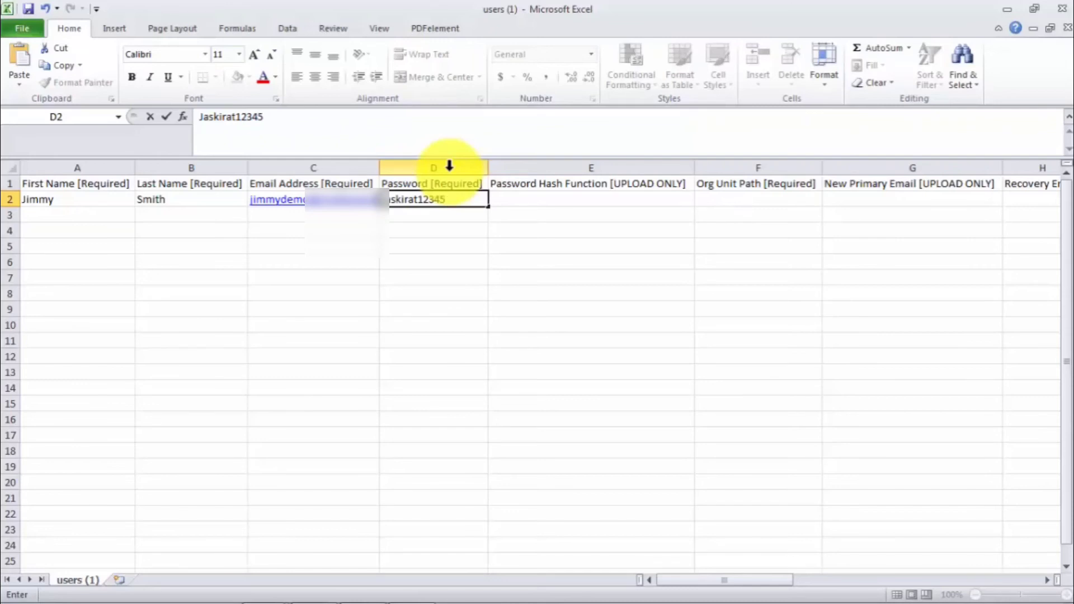
left_click(530, 200)
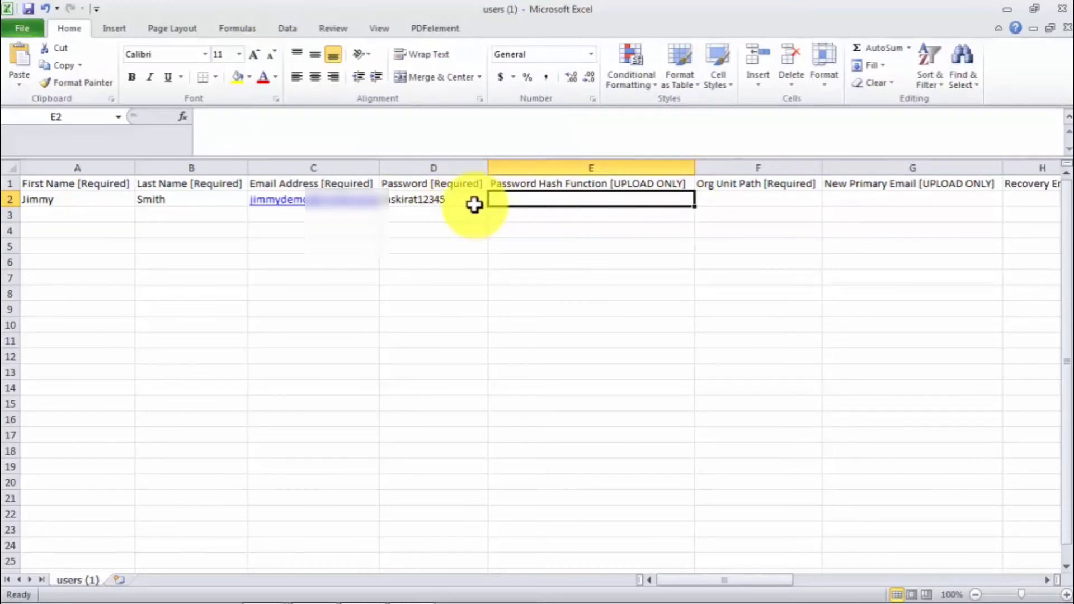
left_click(729, 203)
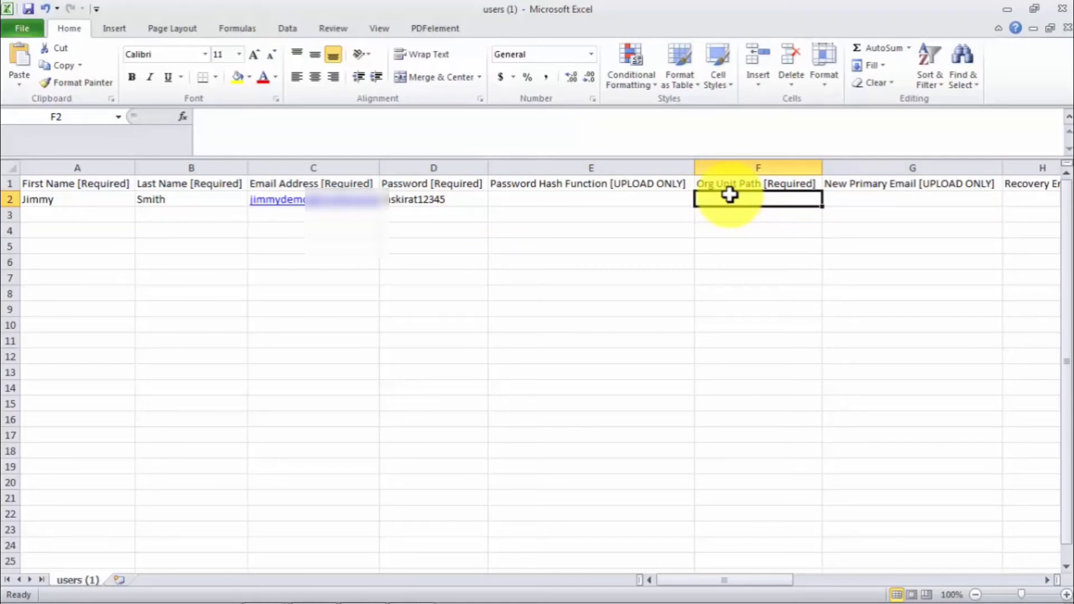
Put /Demo Staff as row 2's Org Unit Path, then move to cell A3.
key("alt")
double_click(729, 196)
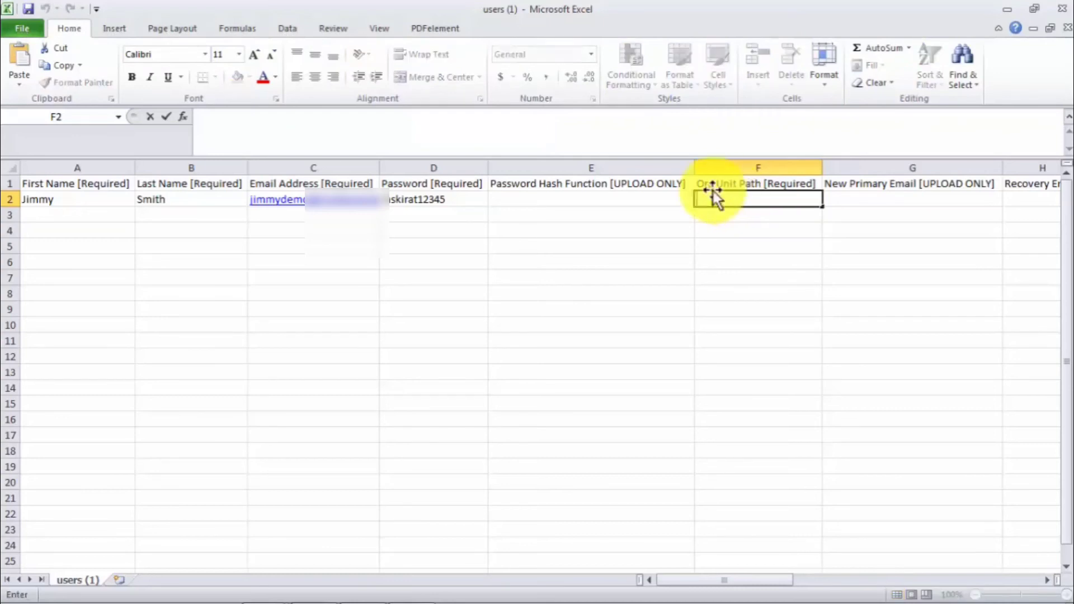
left_click(313, 132)
type("/")
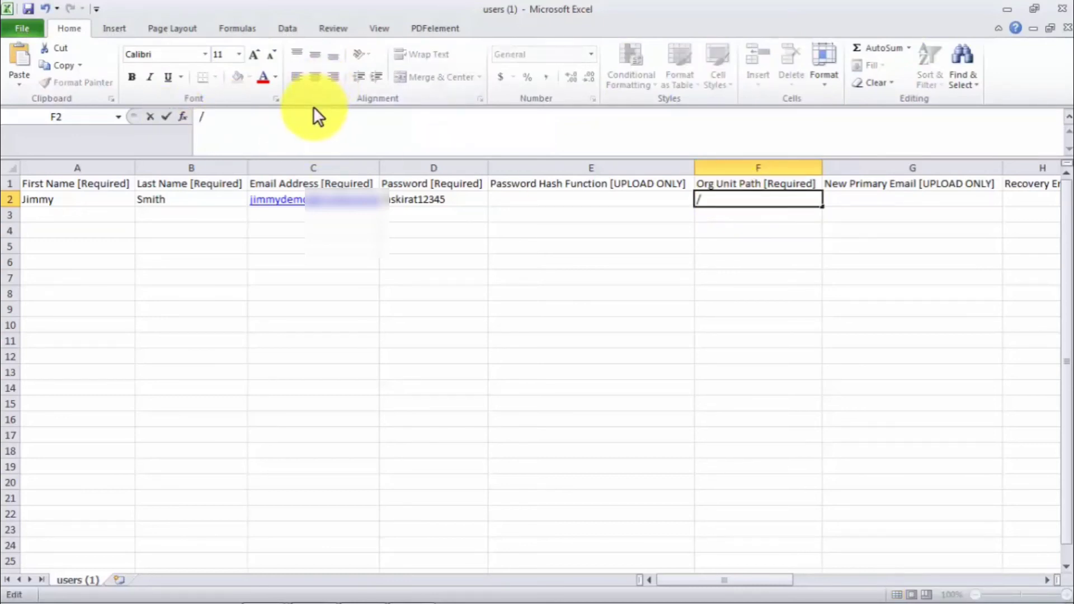
type("Demo Staff")
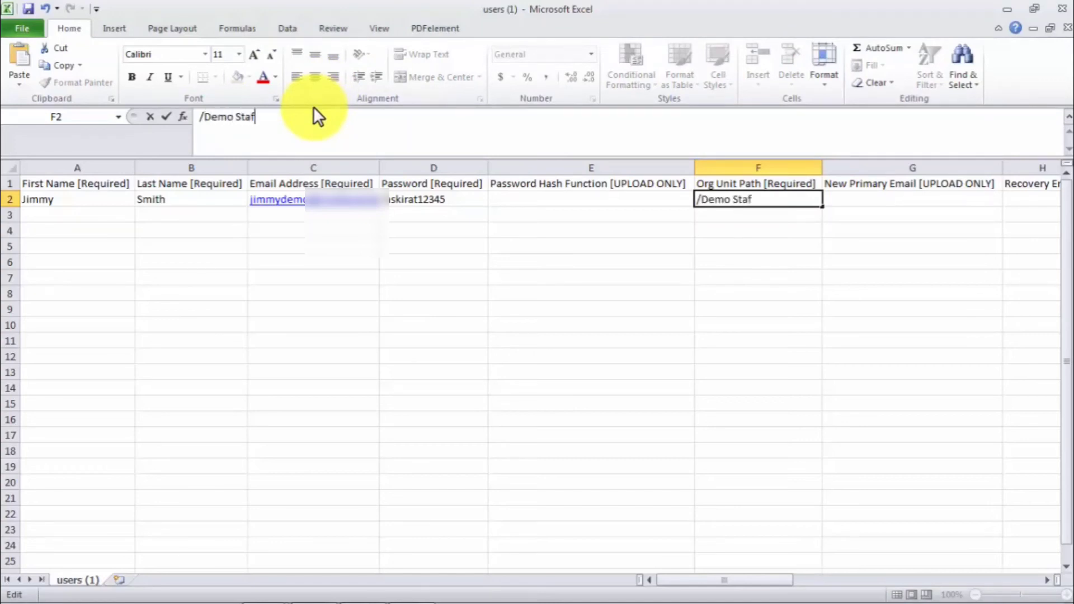
left_click(779, 226)
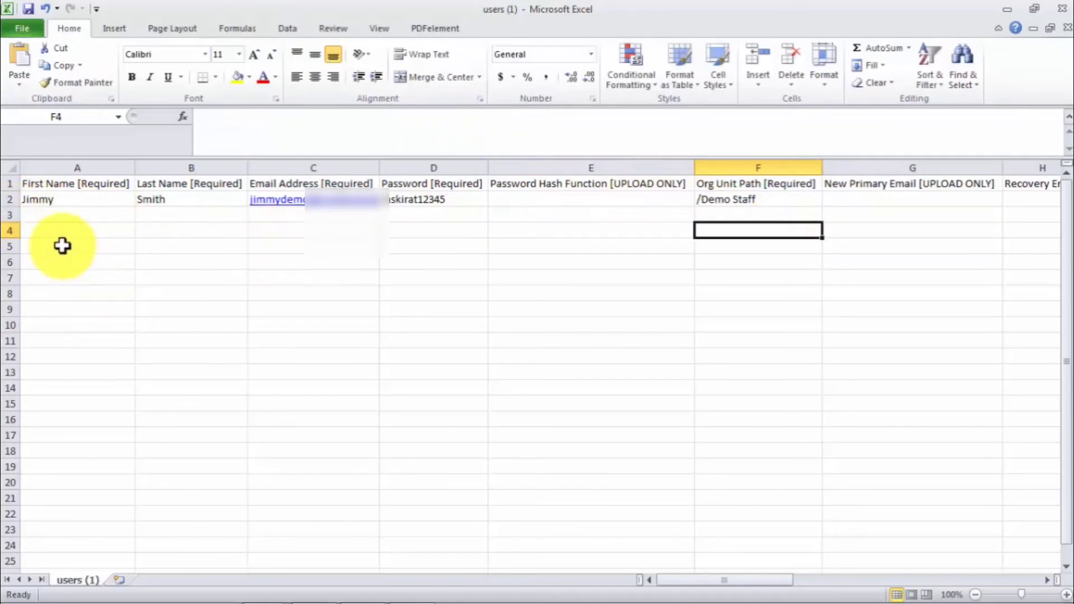
left_click(51, 215)
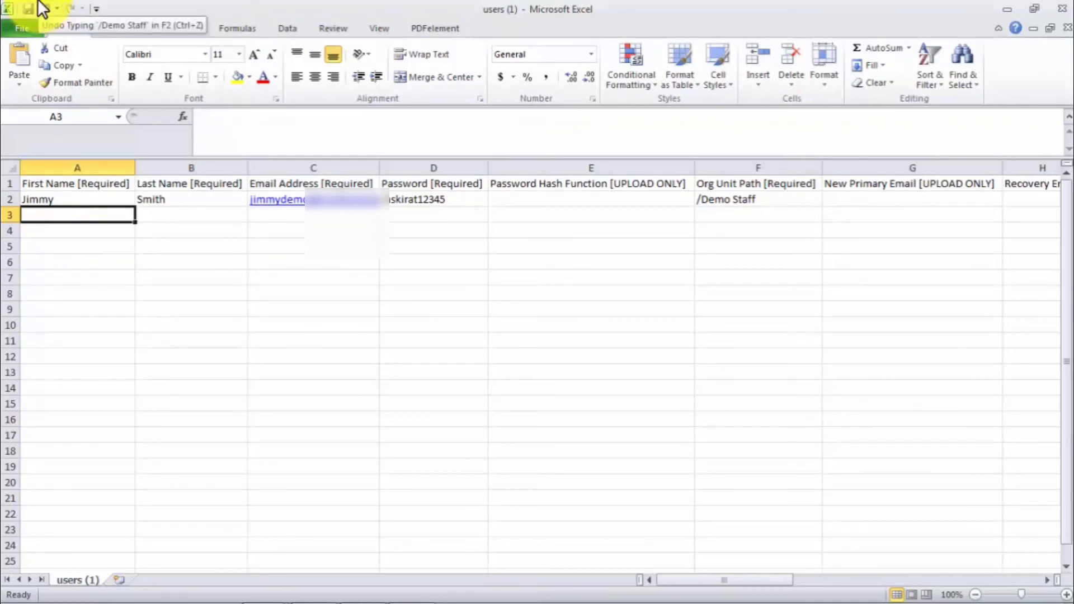
Enter the second user's first name, last name and email address in A3:C3.
type("afd")
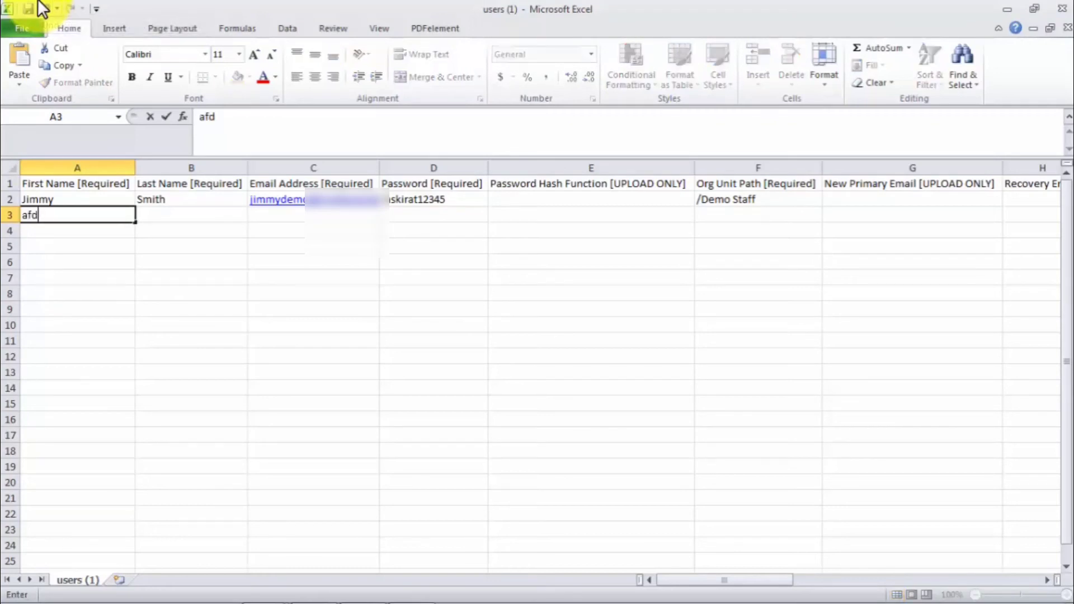
key("BackSpace")
key("BackSpace")
key("BackSpace")
type("adam")
key("Tab")
type("Smith")
key("Tab")
key("Tab")
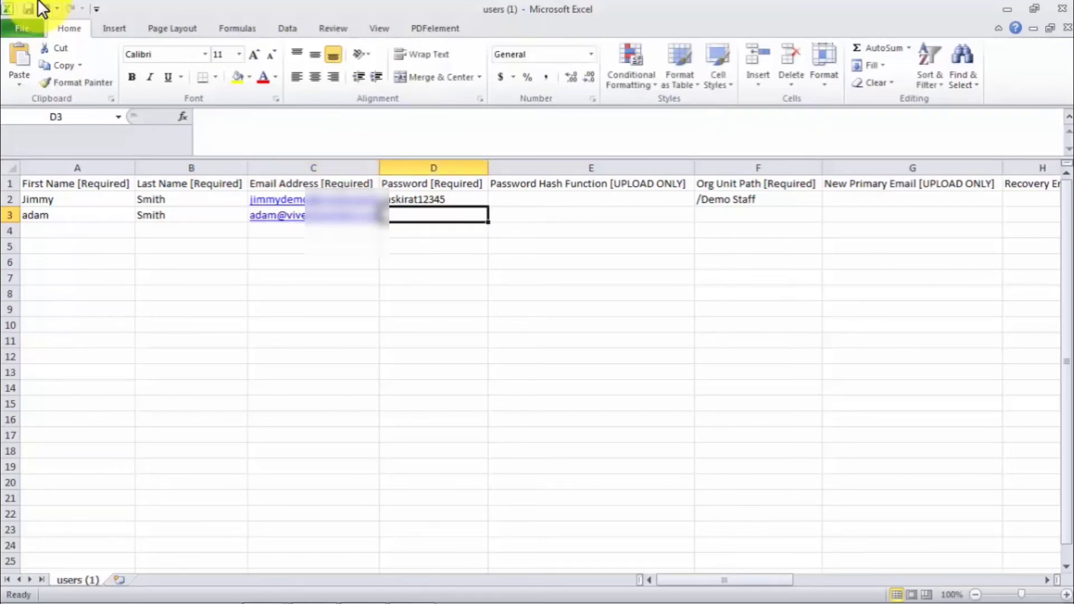
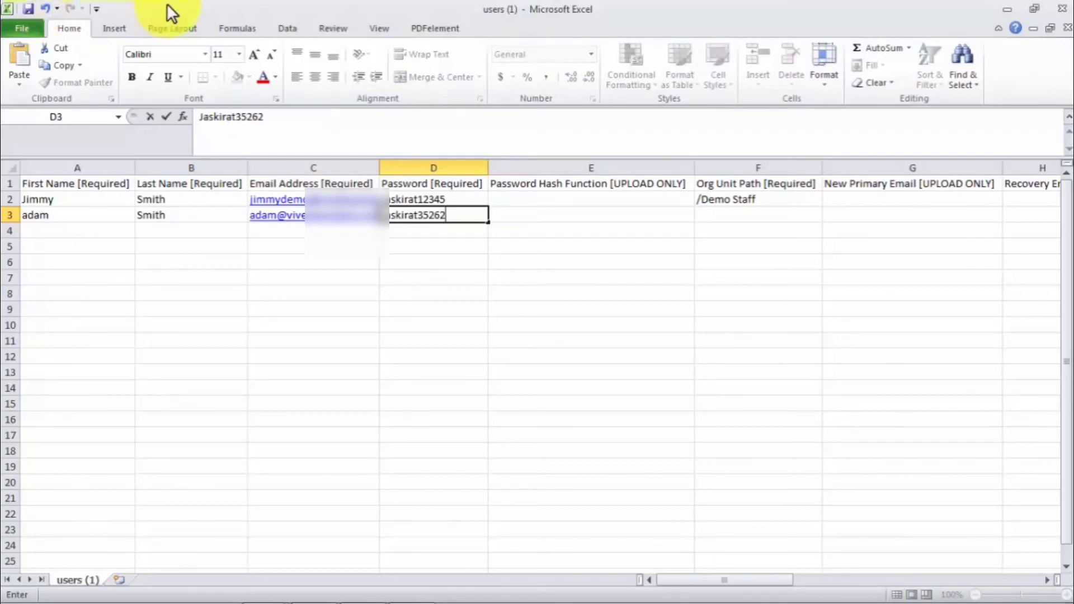
Add the second user's password in D3 and fill /Demo Staff down from F2 to F3.
left_click(726, 210)
left_click(726, 200)
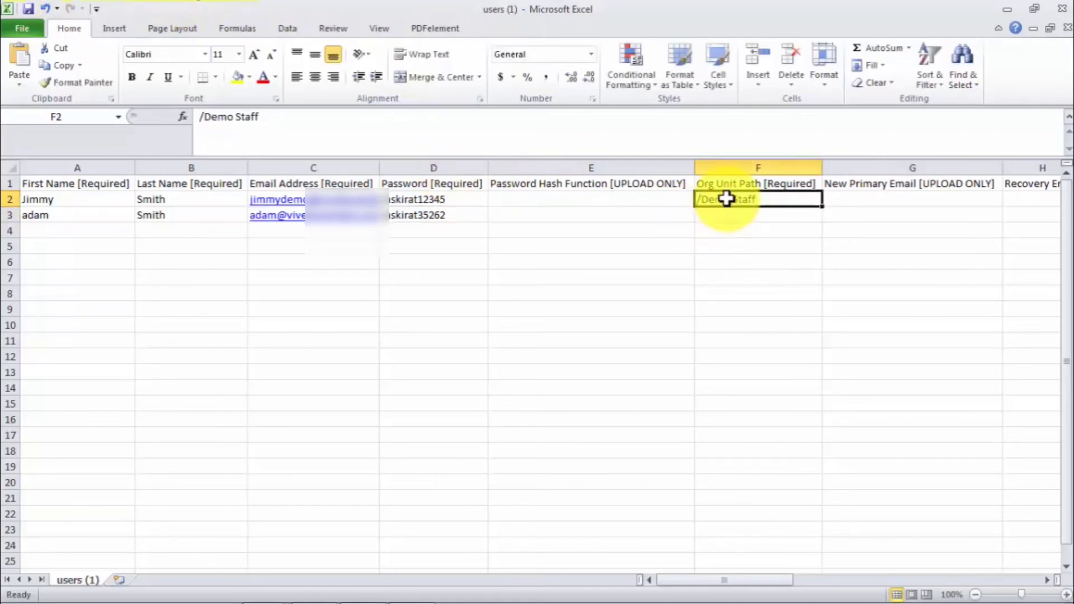
left_click_drag(822, 207, 822, 223)
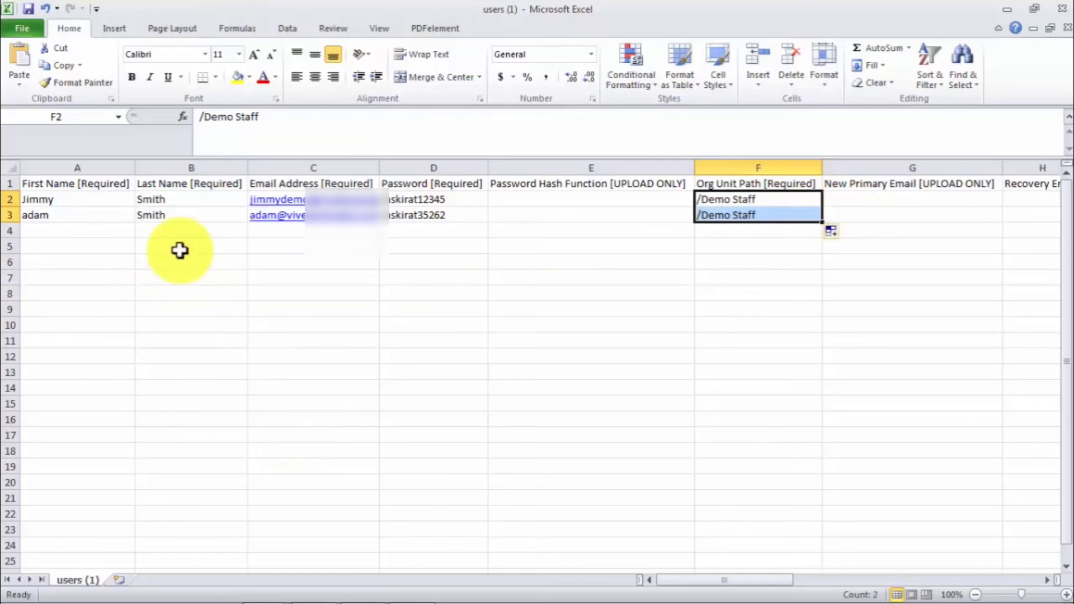
scroll(215, 336, "down", 6)
scroll(215, 336, "up", 6)
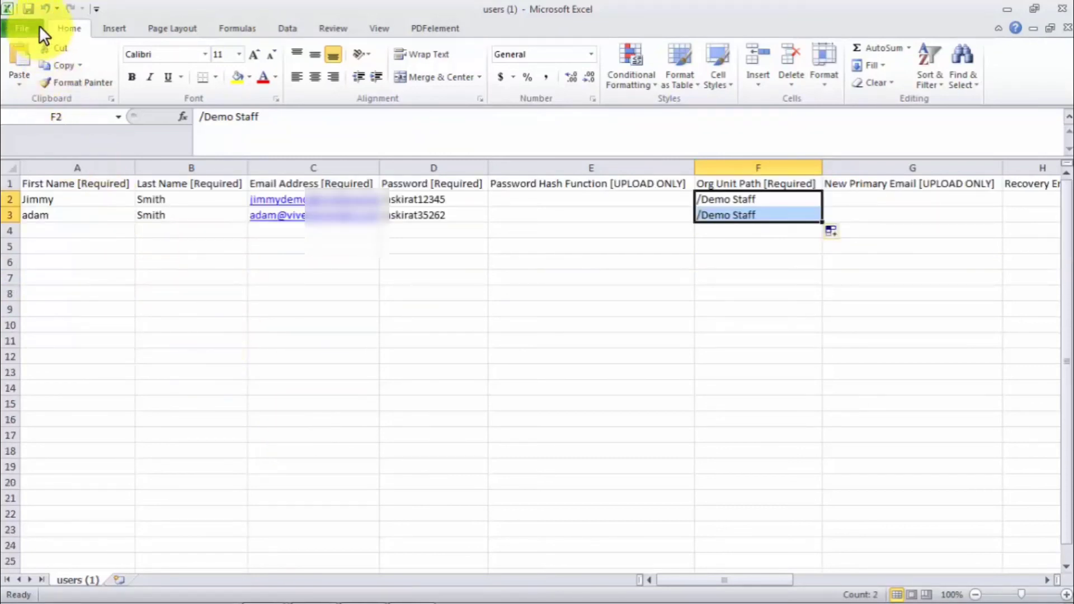
Save the sheet over users (1).csv, replacing it and keeping CSV format.
left_click(39, 25)
left_click(50, 79)
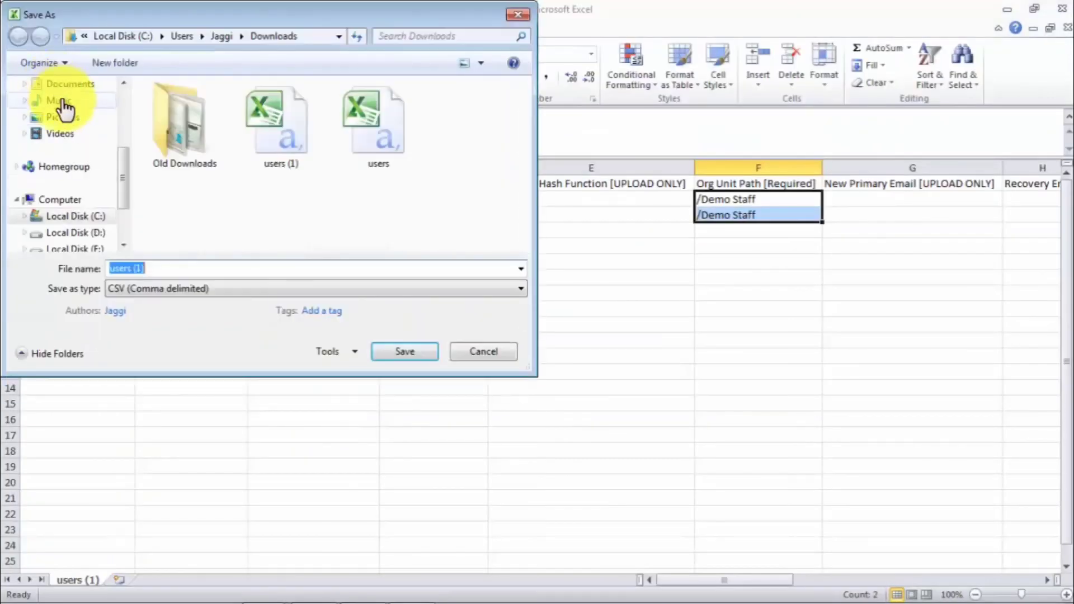
left_click(291, 133)
left_click(395, 351)
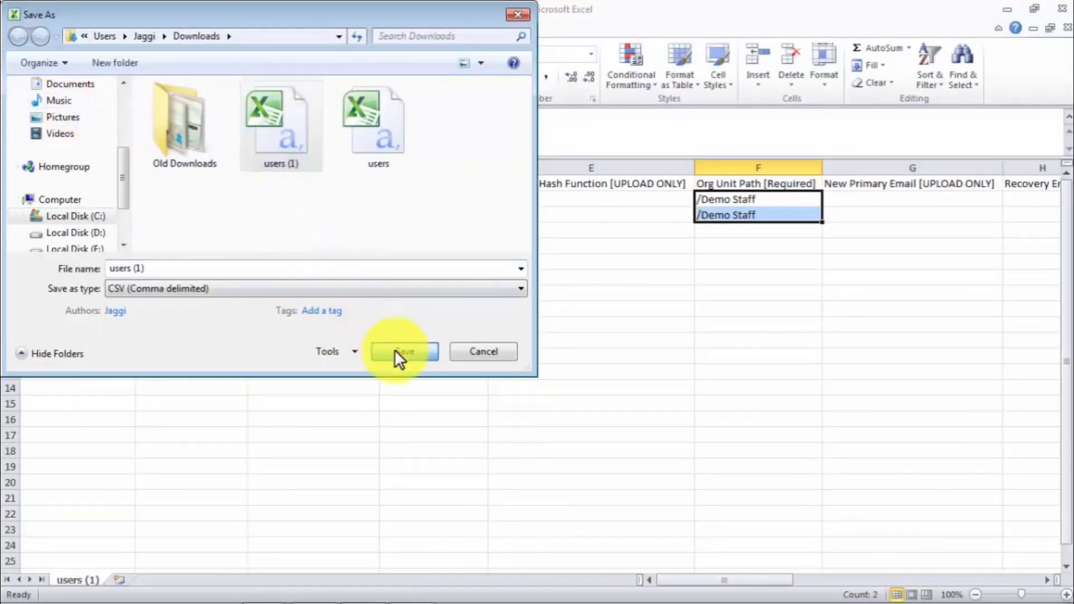
left_click(569, 314)
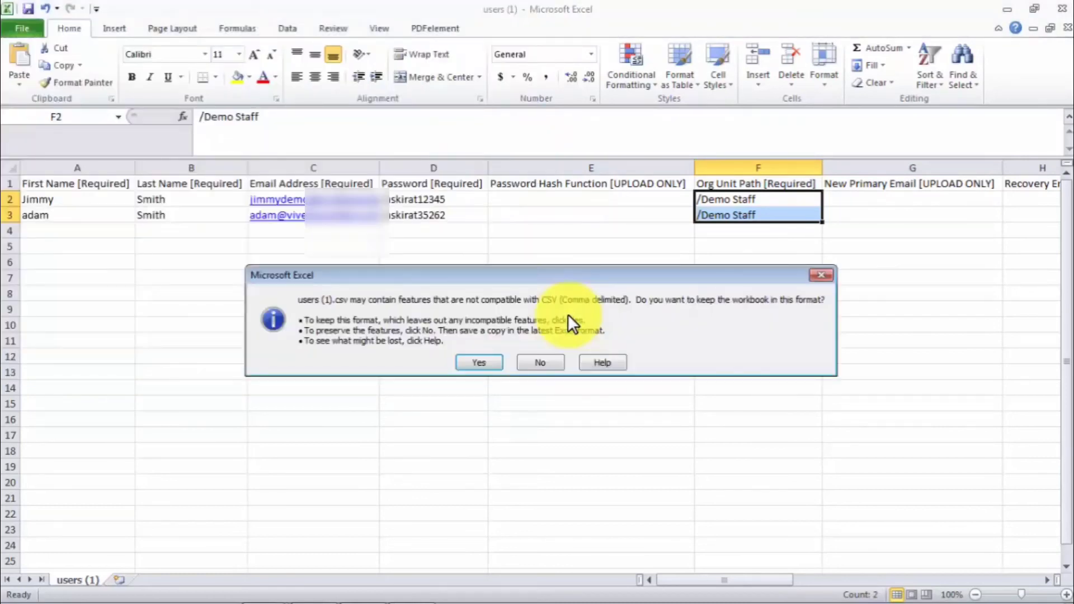
left_click(481, 362)
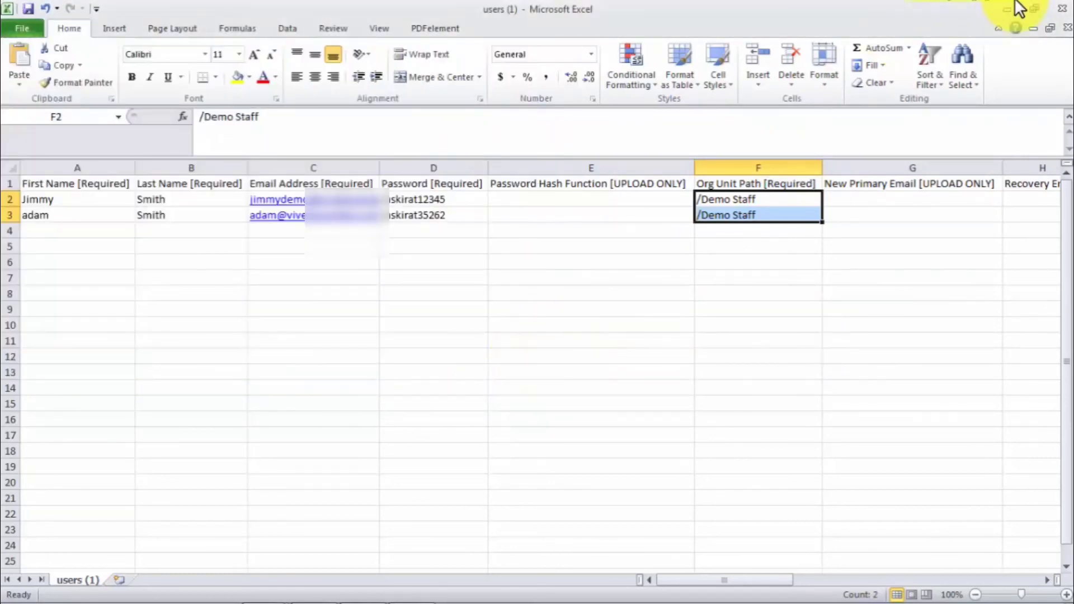
Close Excel, saving again over users (1).csv in CSV format when prompted.
left_click(1064, 8)
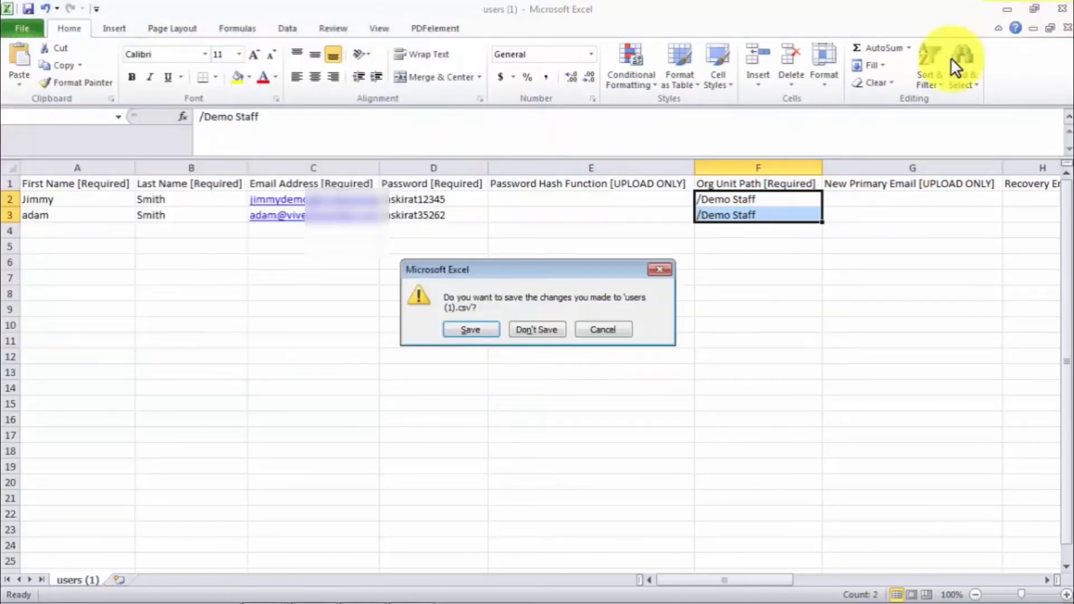
left_click(465, 332)
left_click(295, 107)
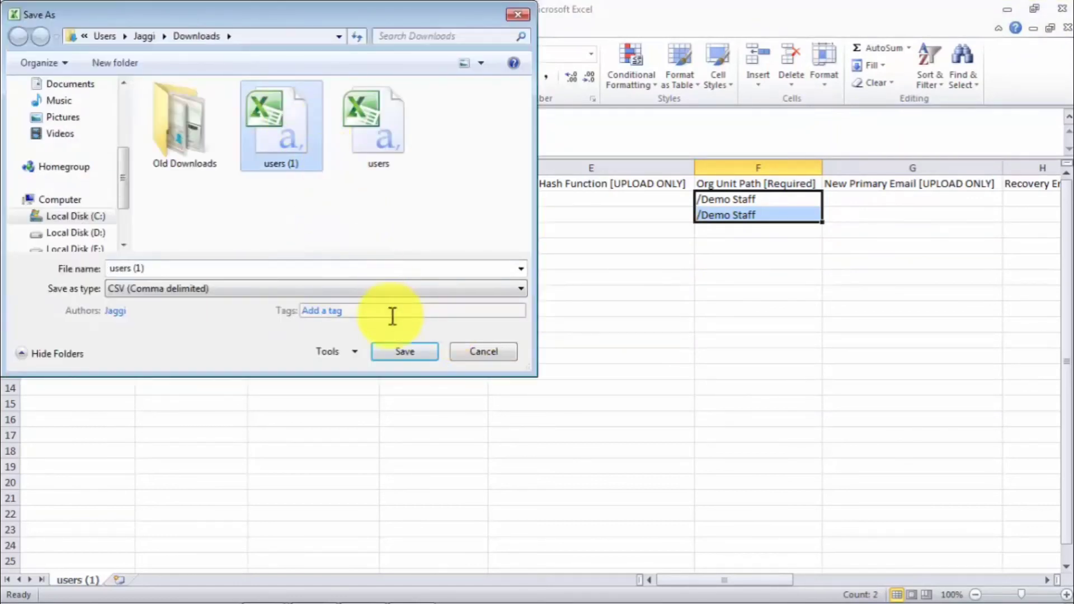
left_click(401, 358)
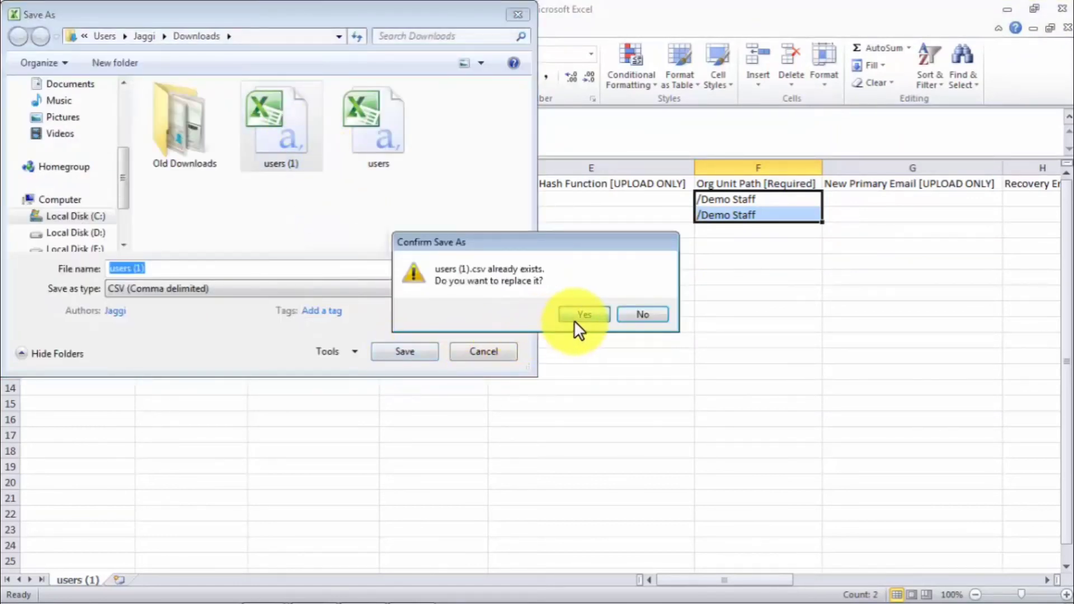
left_click(576, 319)
left_click(487, 358)
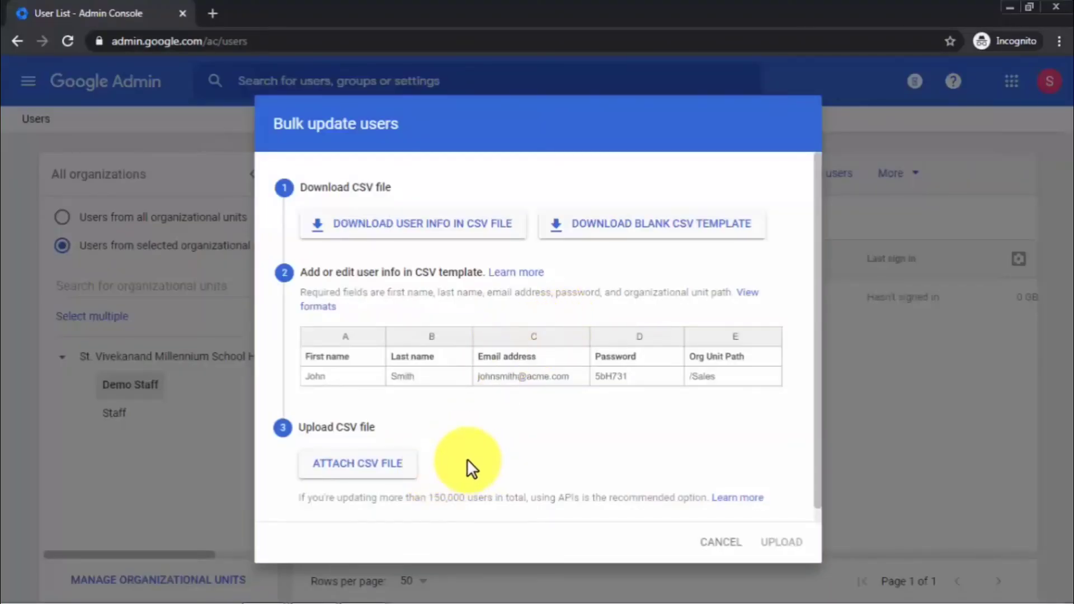
Attach users (1).csv from Downloads to Bulk update users and upload it.
left_click(369, 469)
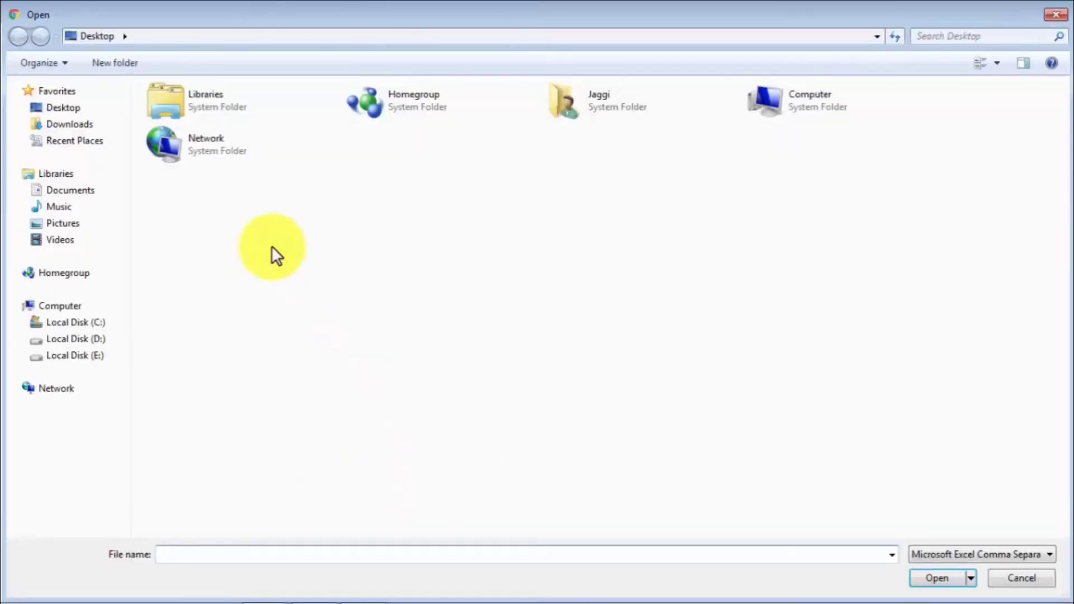
left_click(85, 125)
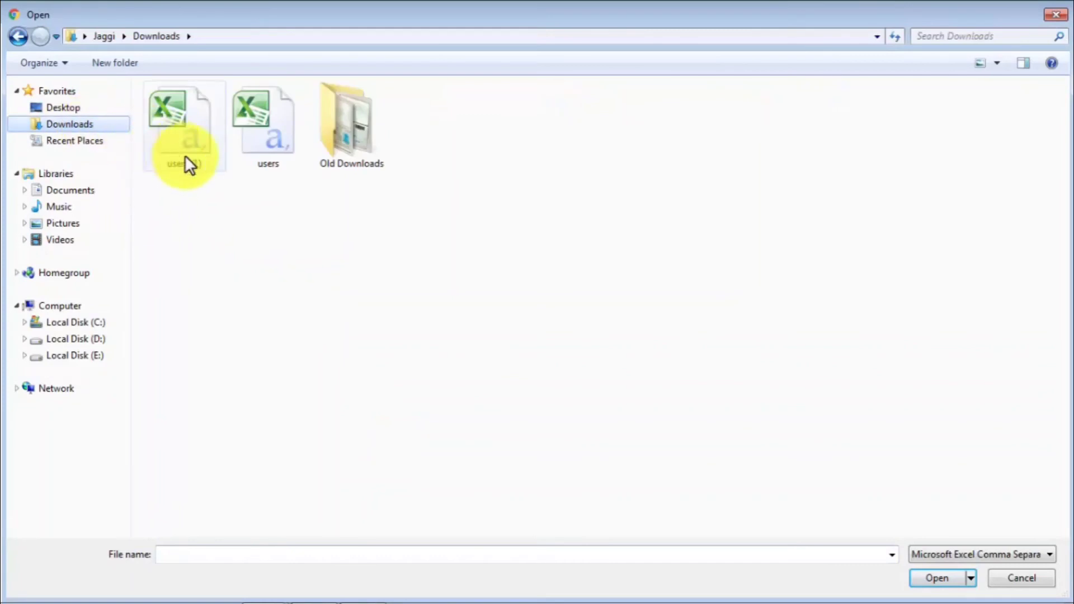
left_click(183, 140)
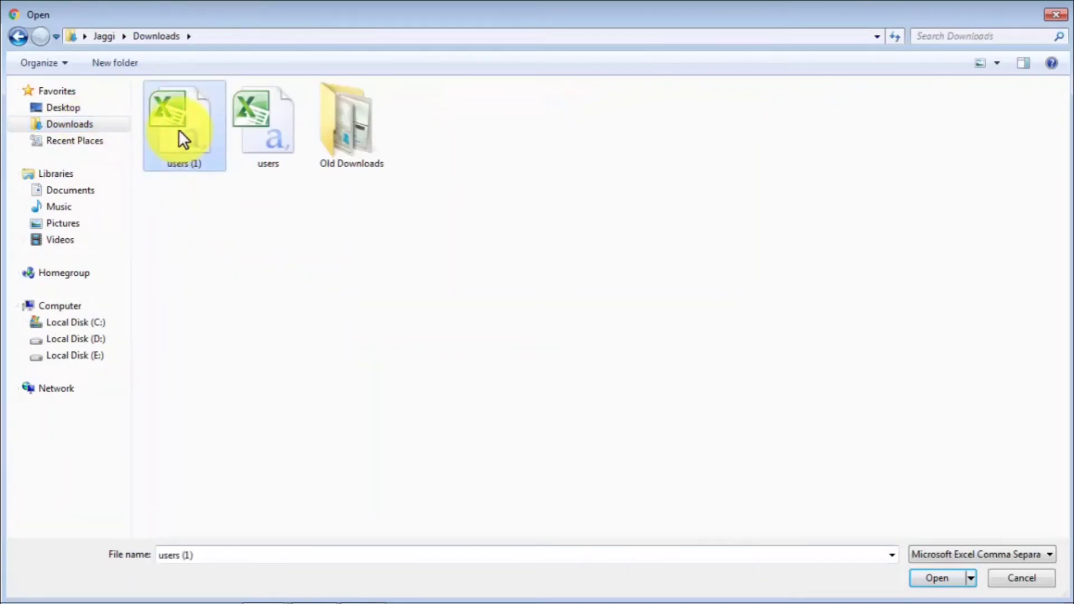
left_click(924, 578)
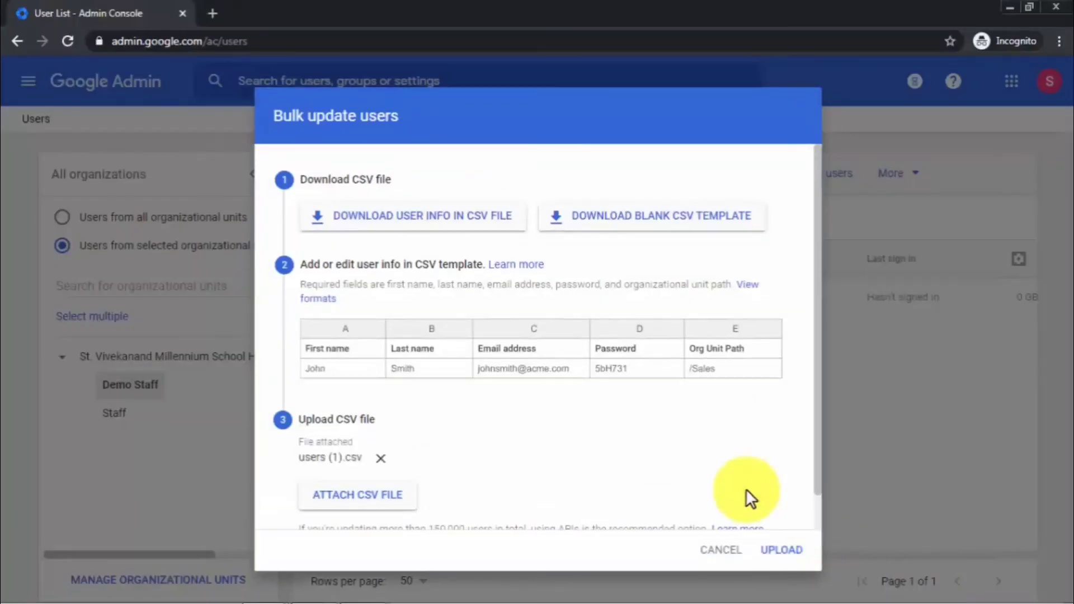
scroll(506, 428, "down", 1)
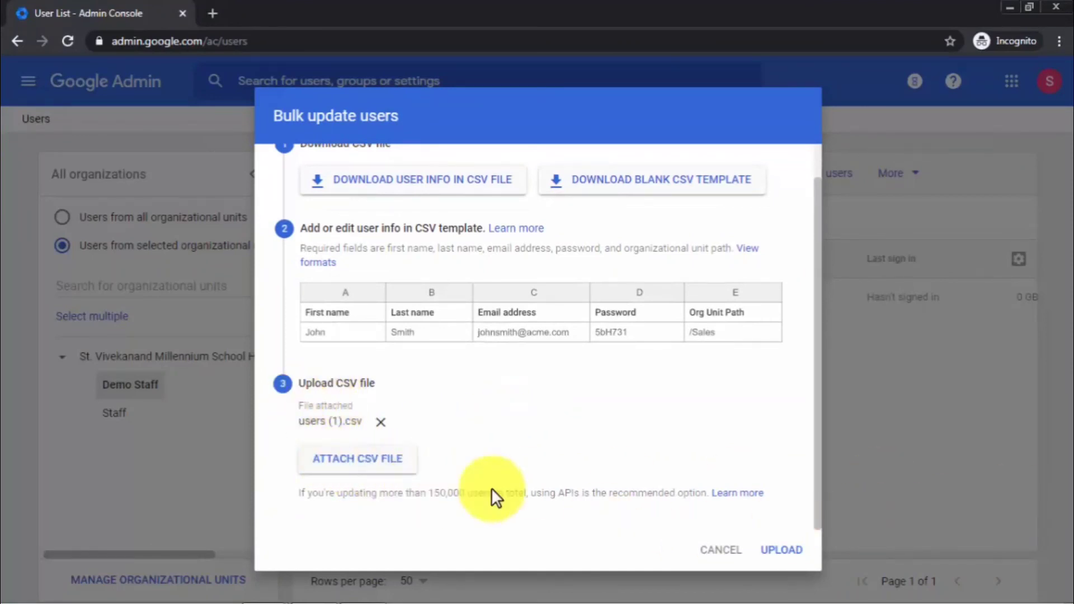
left_click(779, 551)
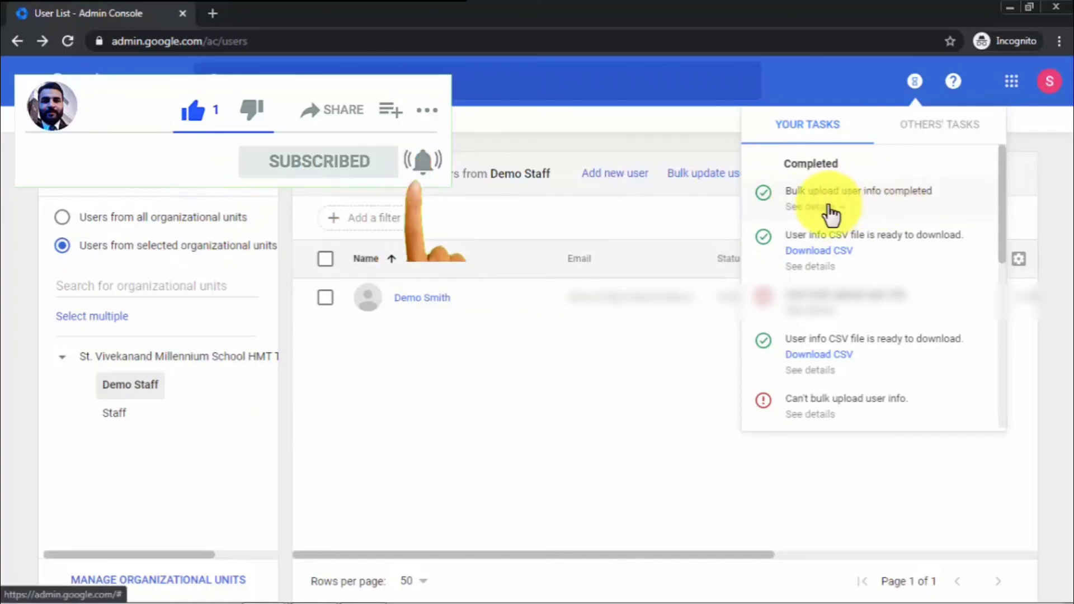
Confirm the bulk upload reports 2 rows added, then reload and filter the user list to Demo Staff.
left_click(830, 207)
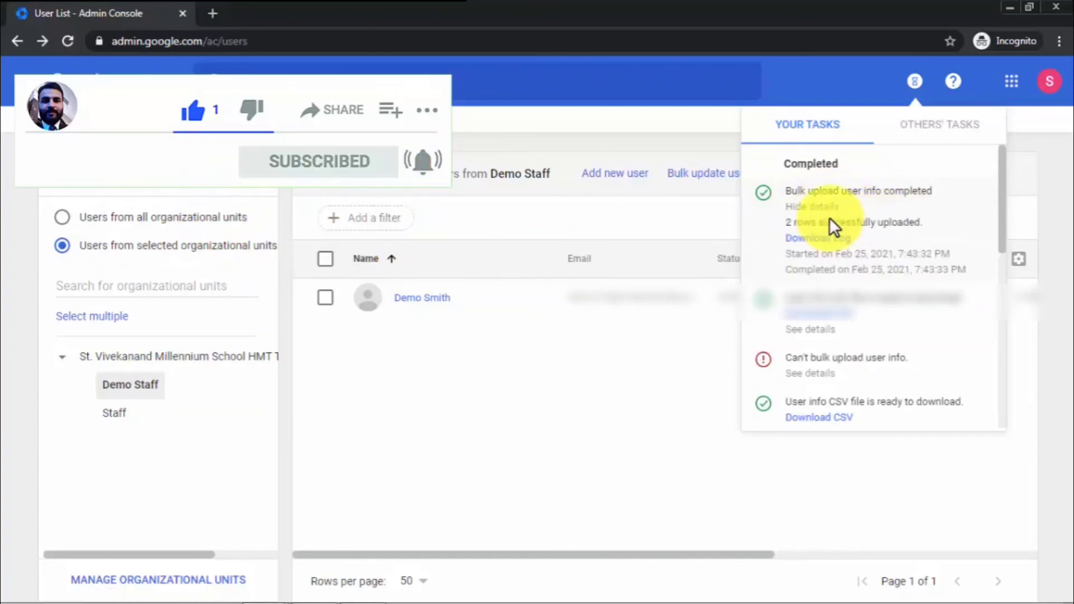
left_click(569, 390)
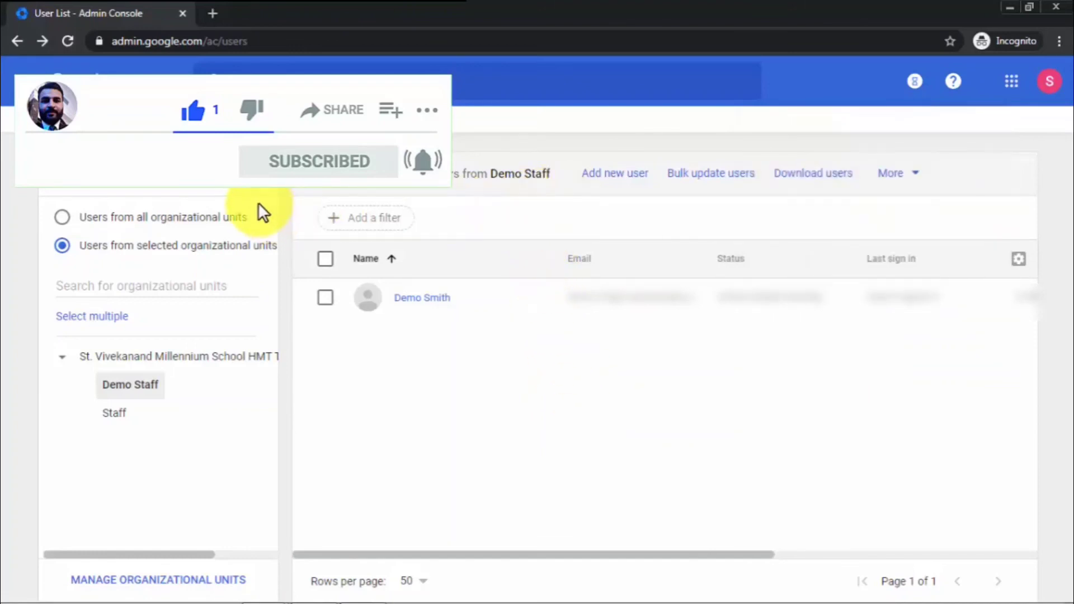
left_click(66, 44)
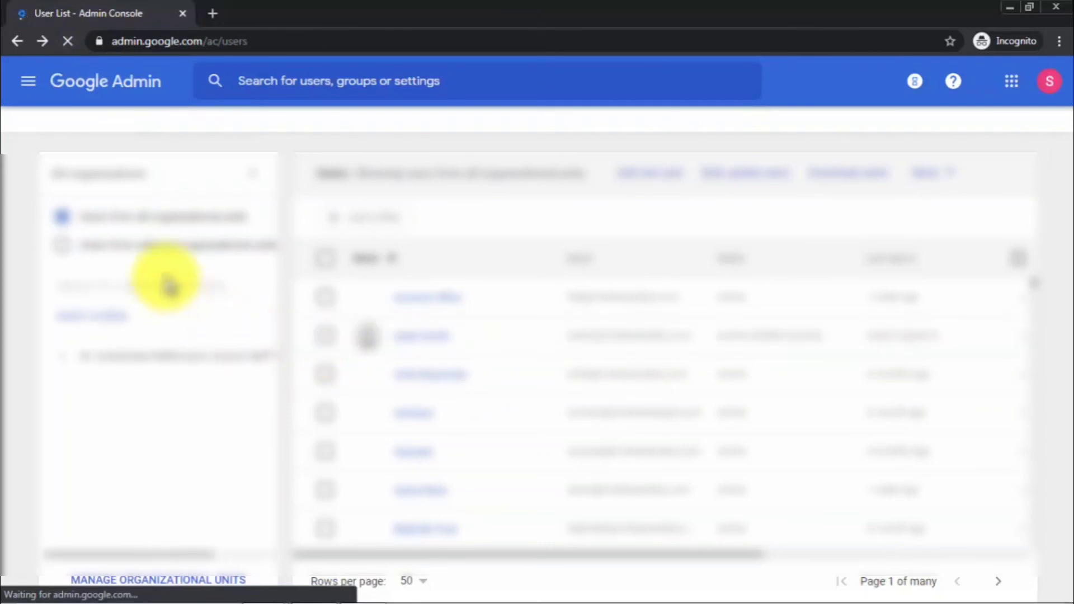
left_click(146, 248)
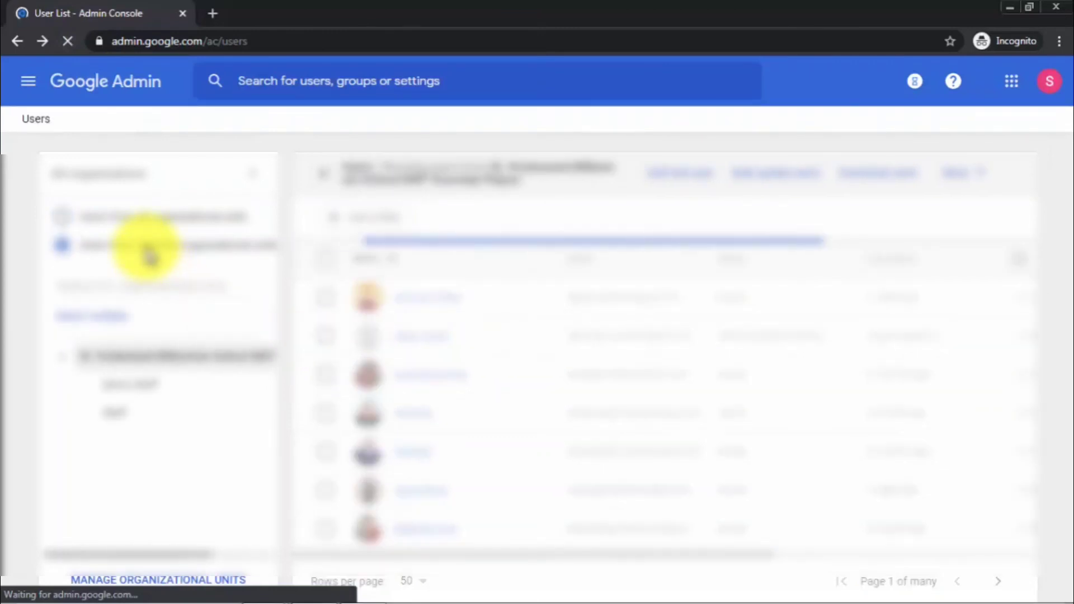
left_click(139, 386)
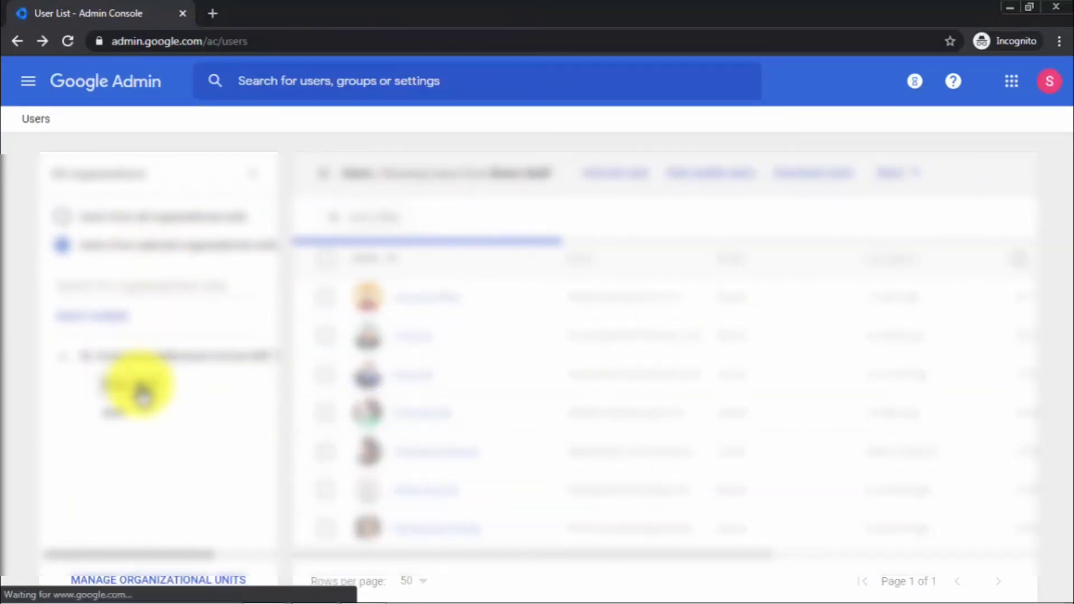